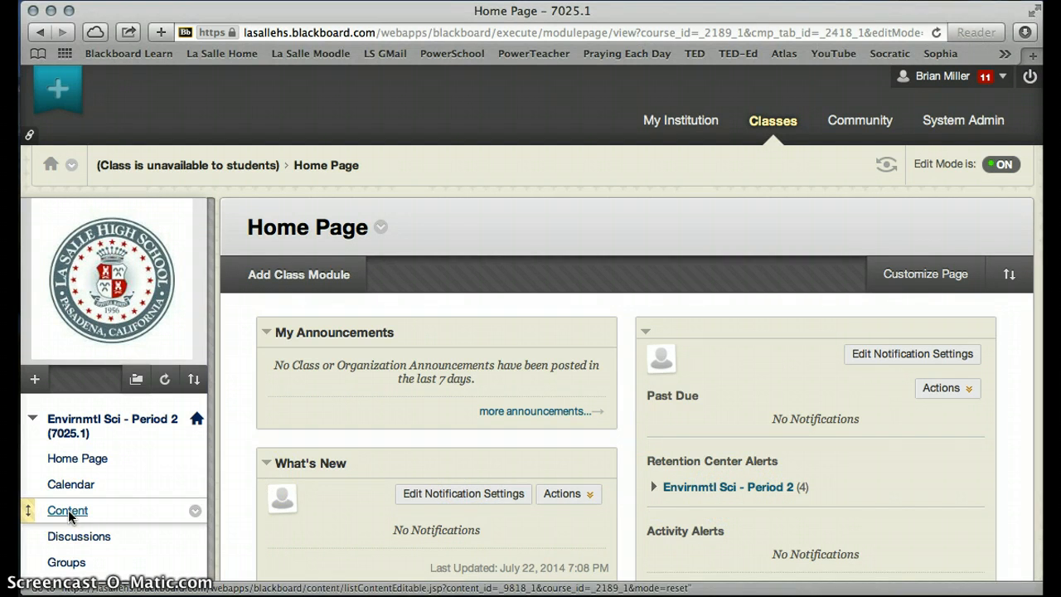
Open the TEDitorials folder in the class's Content area
{"action": "left_click", "coordinate": [68, 510]}
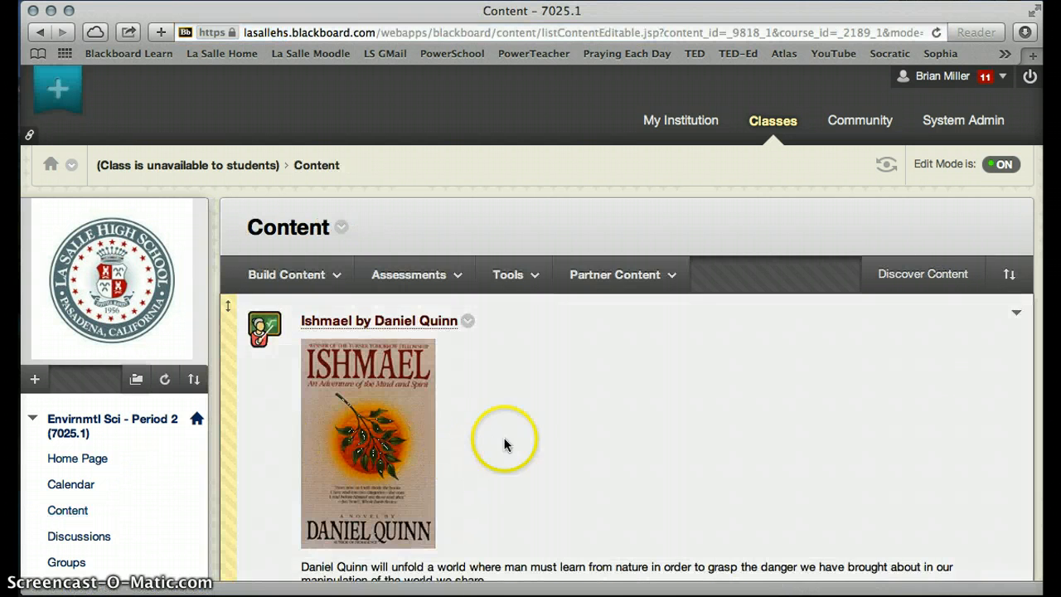
{"action": "scroll", "coordinate": [563, 441], "scroll_direction": "down", "scroll_amount": 5}
{"action": "scroll", "coordinate": [562, 441], "scroll_direction": "down", "scroll_amount": 2}
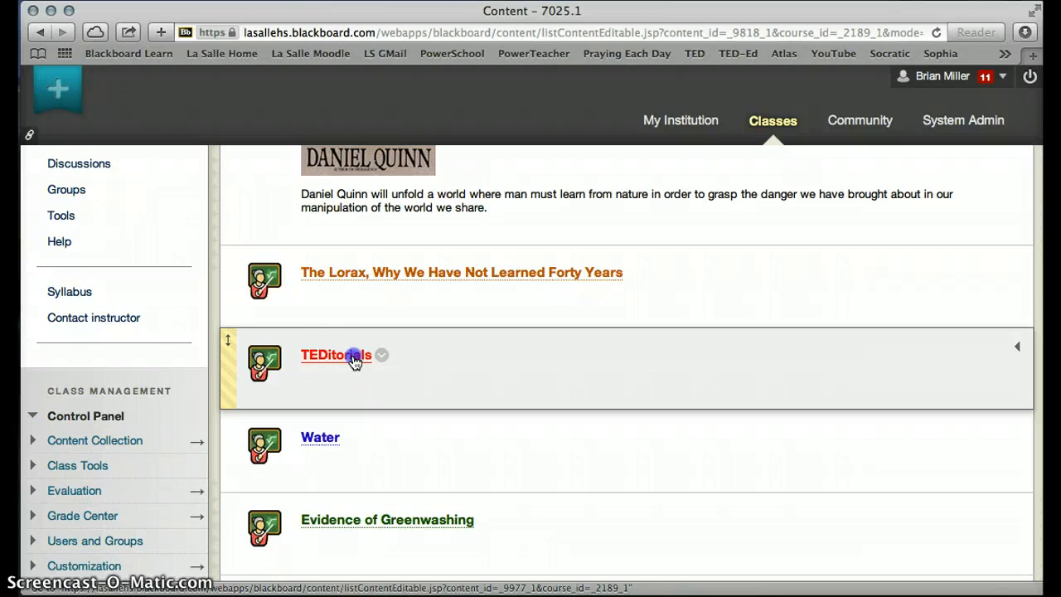
{"action": "left_click", "coordinate": [354, 358]}
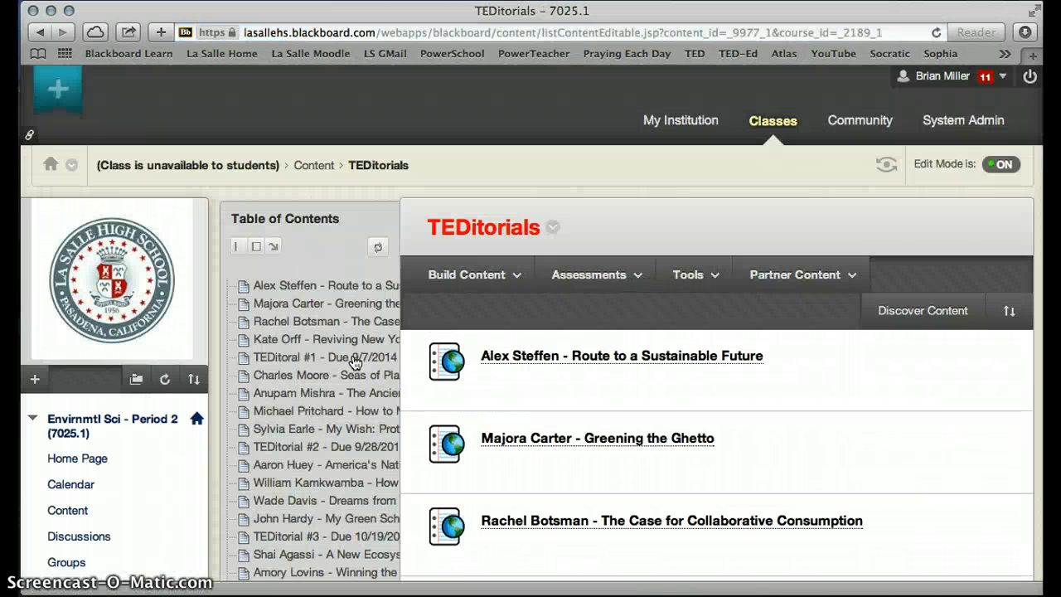
Examine the order of the talk links, their availability icons and the assignment due dates in the TEDitorials folder
{"action": "scroll", "coordinate": [551, 436], "scroll_direction": "down", "scroll_amount": 2}
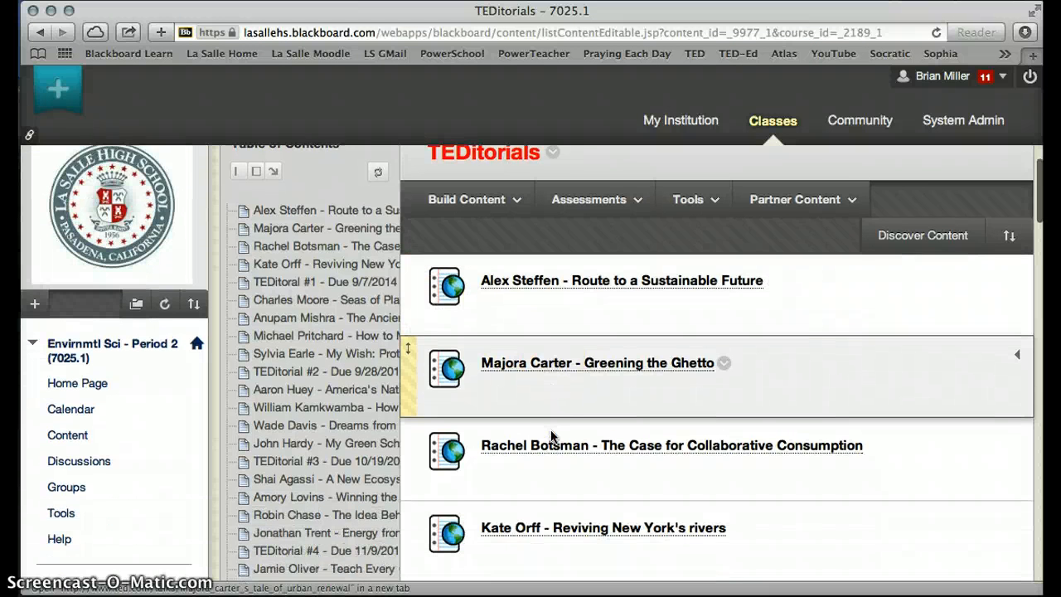
{"action": "scroll", "coordinate": [551, 435], "scroll_direction": "down", "scroll_amount": 3}
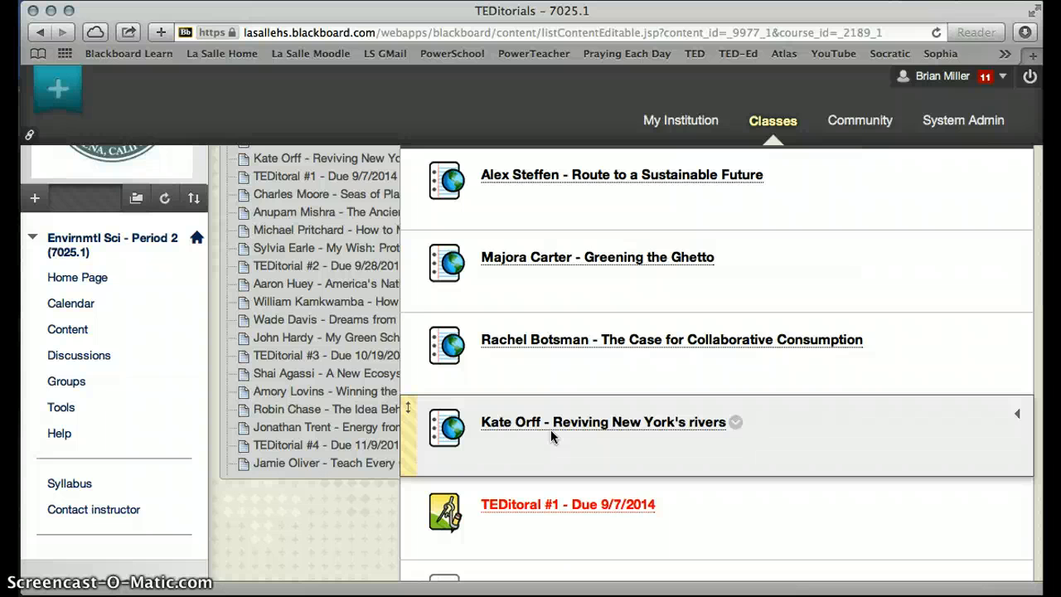
{"action": "scroll", "coordinate": [550, 429], "scroll_direction": "down", "scroll_amount": 2}
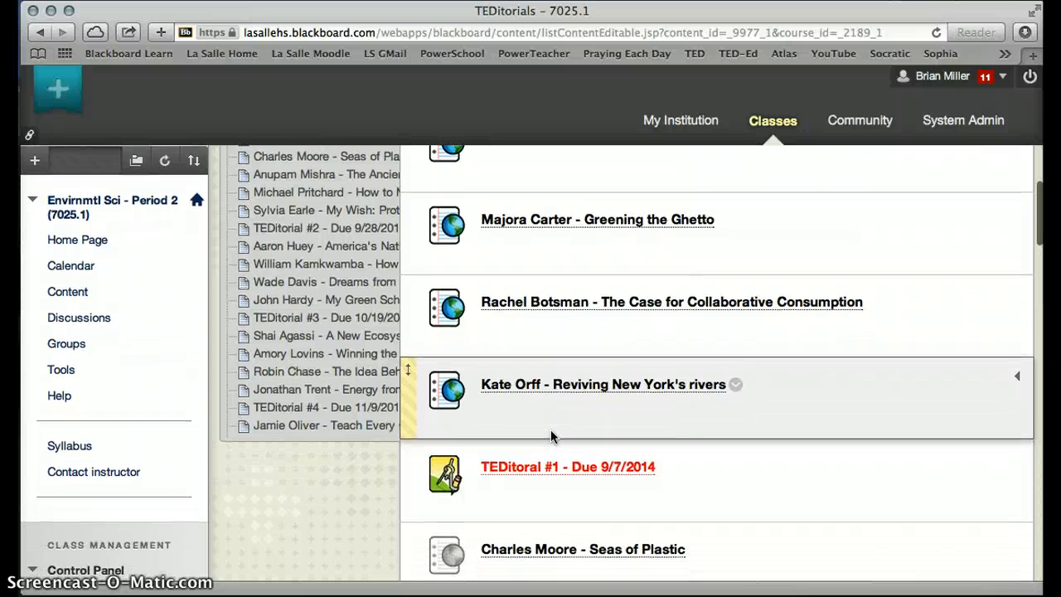
{"action": "scroll", "coordinate": [551, 435], "scroll_direction": "down", "scroll_amount": 1}
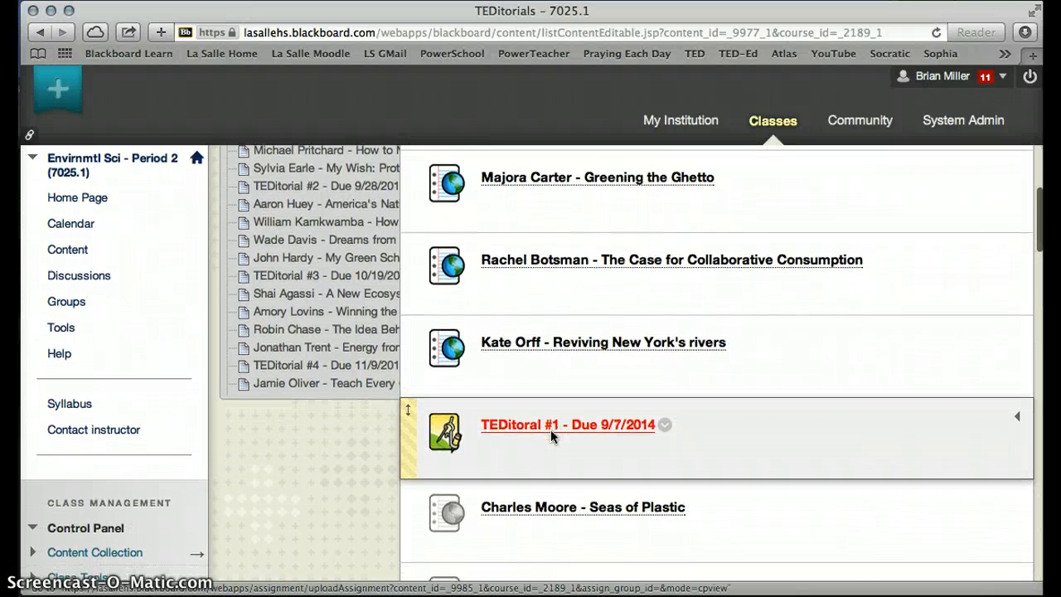
{"action": "scroll", "coordinate": [550, 430], "scroll_direction": "down", "scroll_amount": 2}
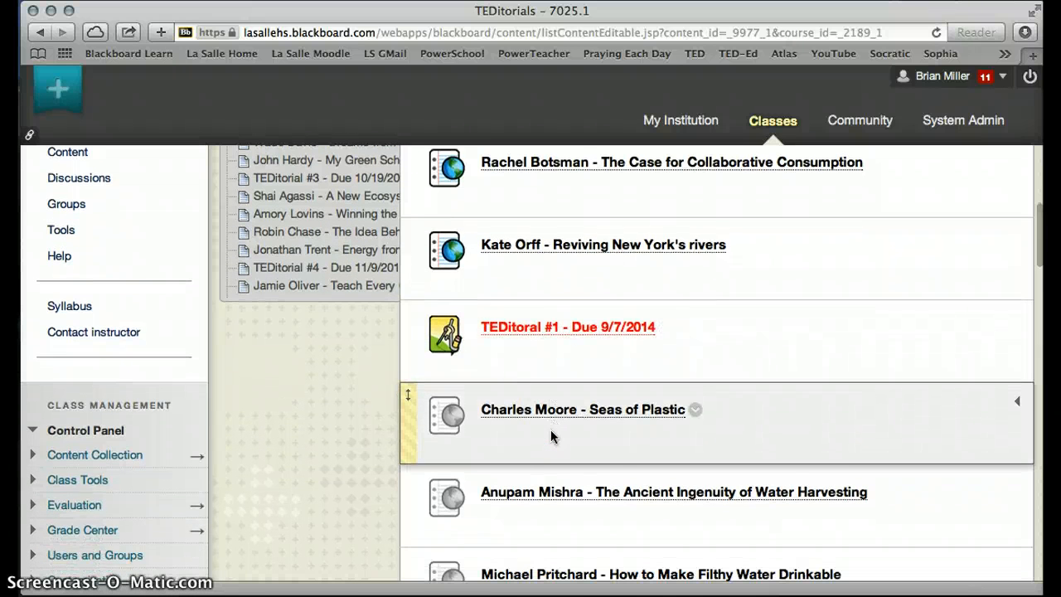
{"action": "left_click", "coordinate": [553, 315]}
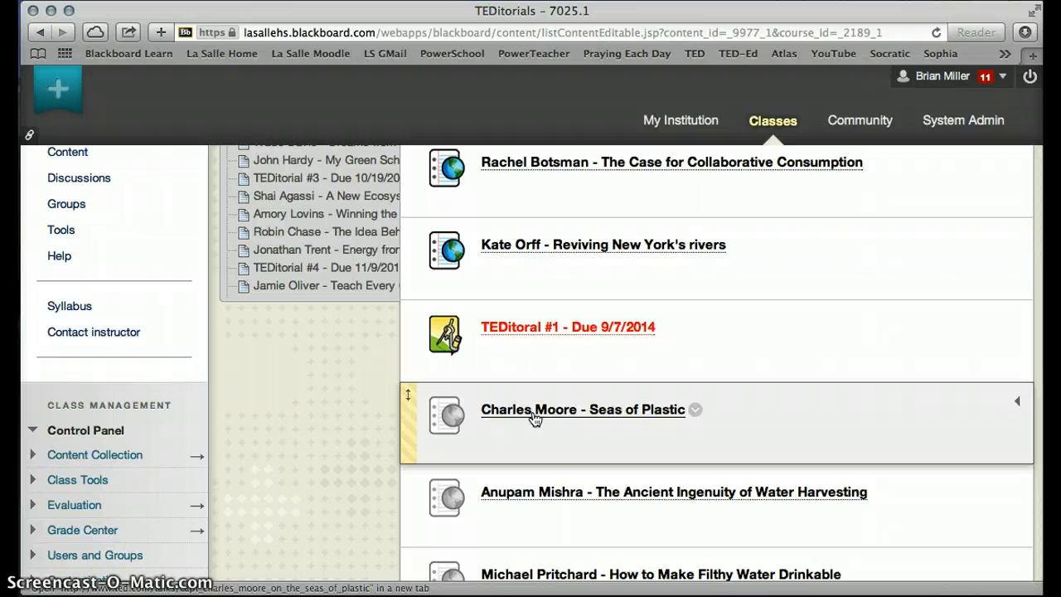
{"action": "scroll", "coordinate": [533, 419], "scroll_direction": "down", "scroll_amount": 5}
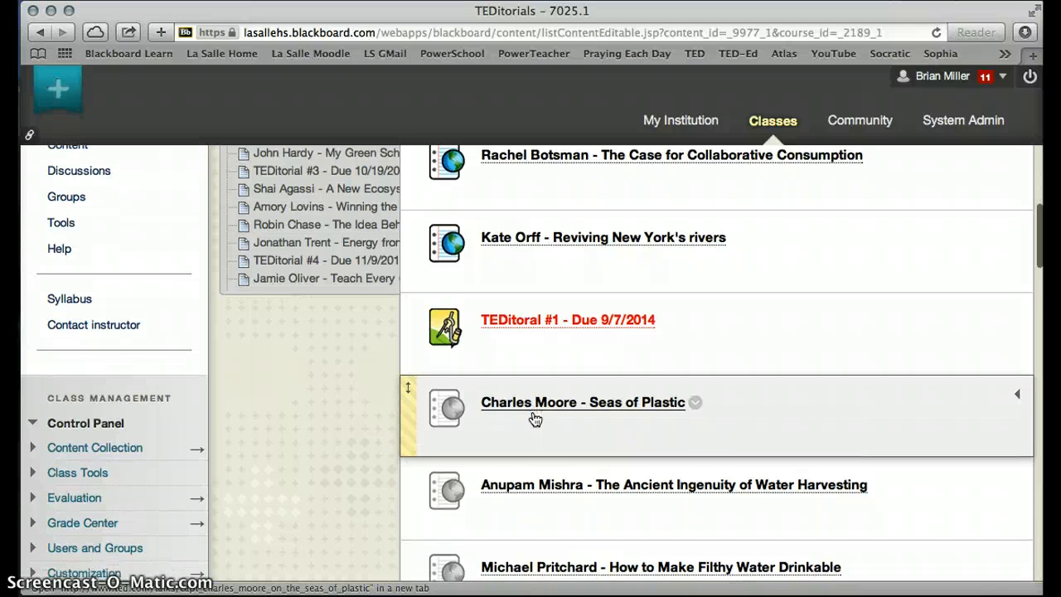
{"action": "scroll", "coordinate": [533, 419], "scroll_direction": "down", "scroll_amount": 7}
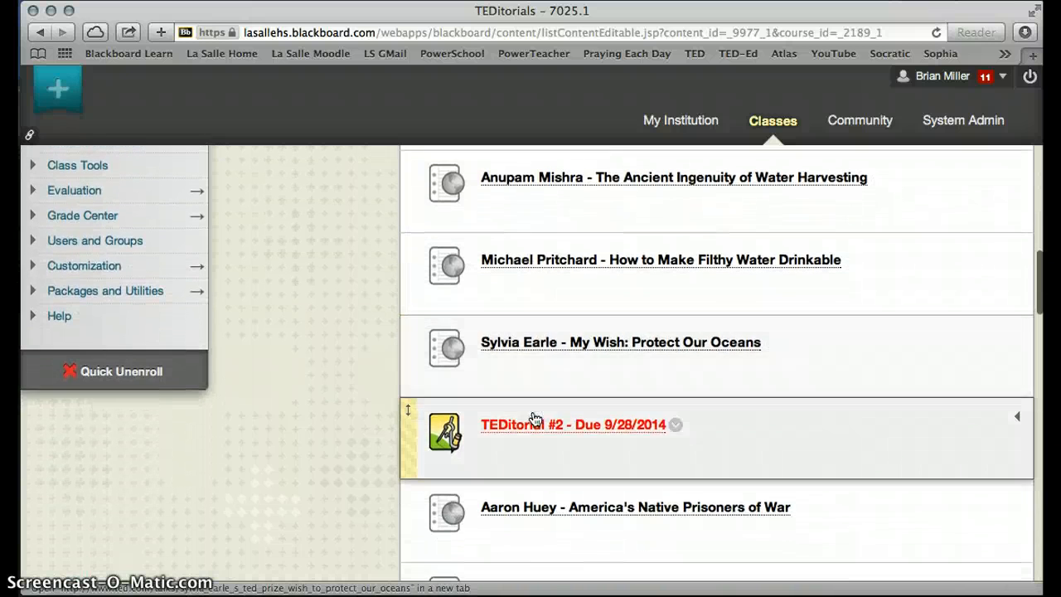
{"action": "scroll", "coordinate": [535, 419], "scroll_direction": "down", "scroll_amount": 4}
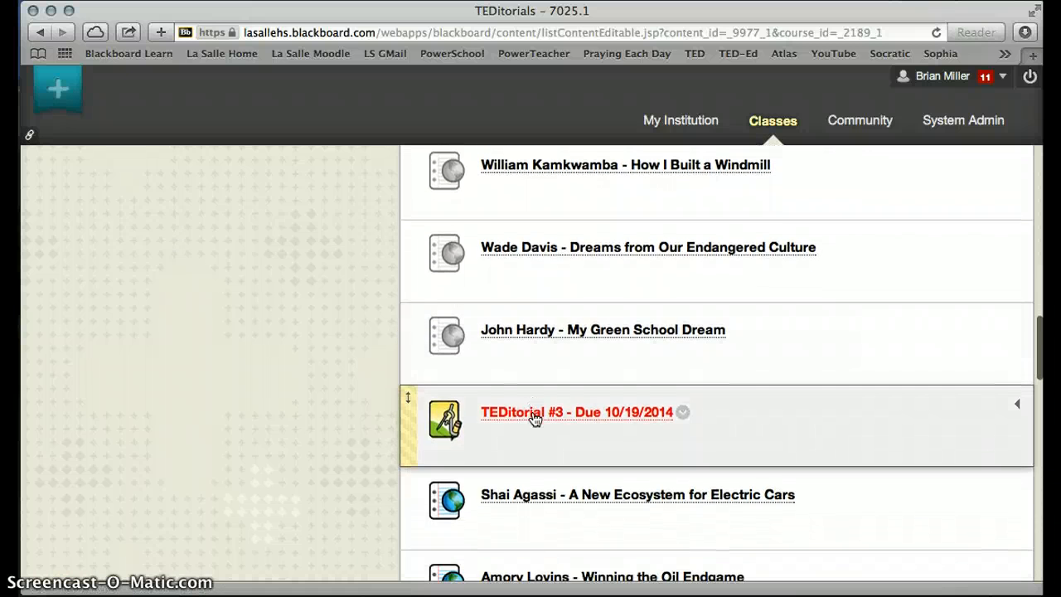
{"action": "scroll", "coordinate": [535, 418], "scroll_direction": "down", "scroll_amount": 2}
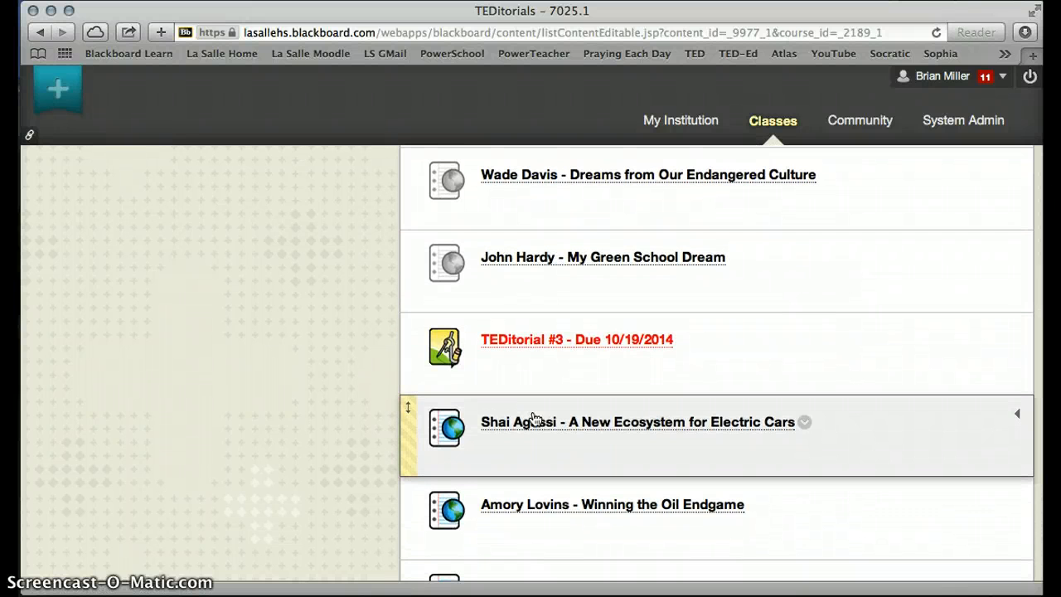
Open the "A New Ecosystem for Electric Cars" web link, the first talk below TEDitorial #3, for editing
{"action": "scroll", "coordinate": [535, 418], "scroll_direction": "down", "scroll_amount": 2}
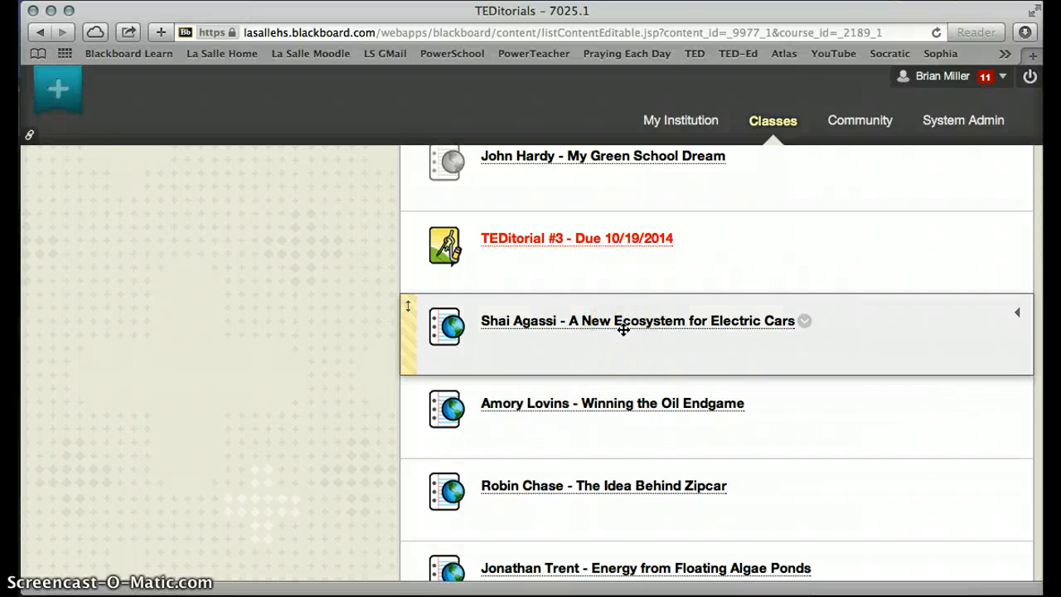
{"action": "left_click", "coordinate": [805, 323]}
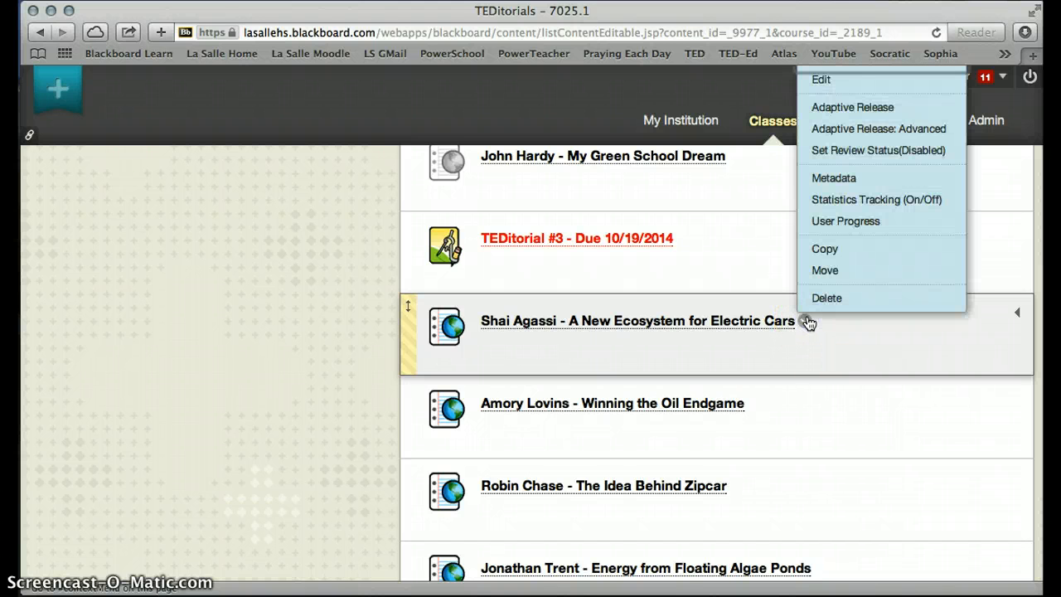
{"action": "left_click", "coordinate": [825, 82]}
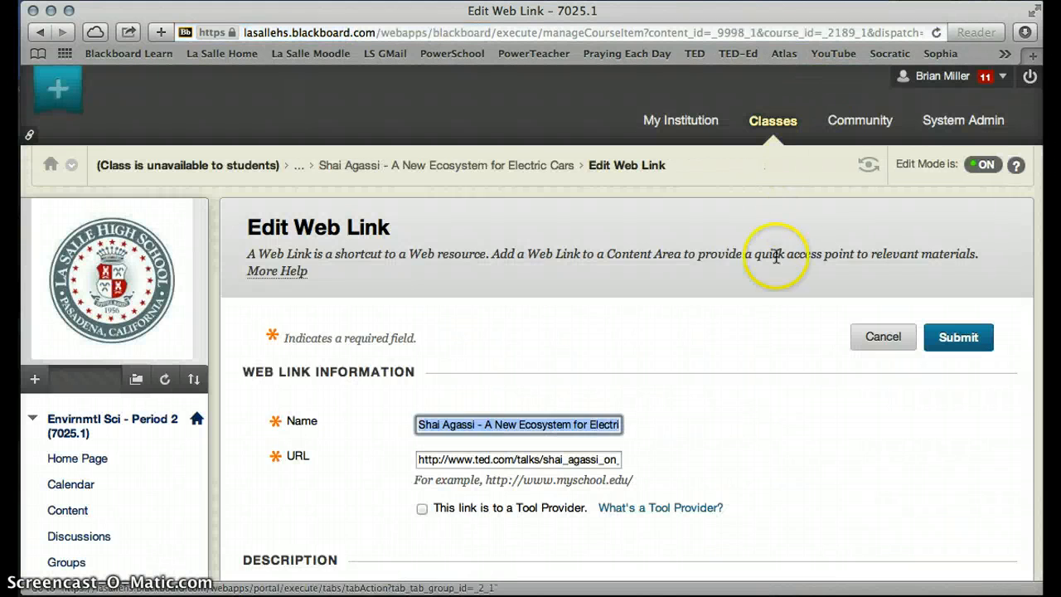
Turn on Track Number of Views in the web link's Standard Options
{"action": "scroll", "coordinate": [758, 338], "scroll_direction": "down", "scroll_amount": 3}
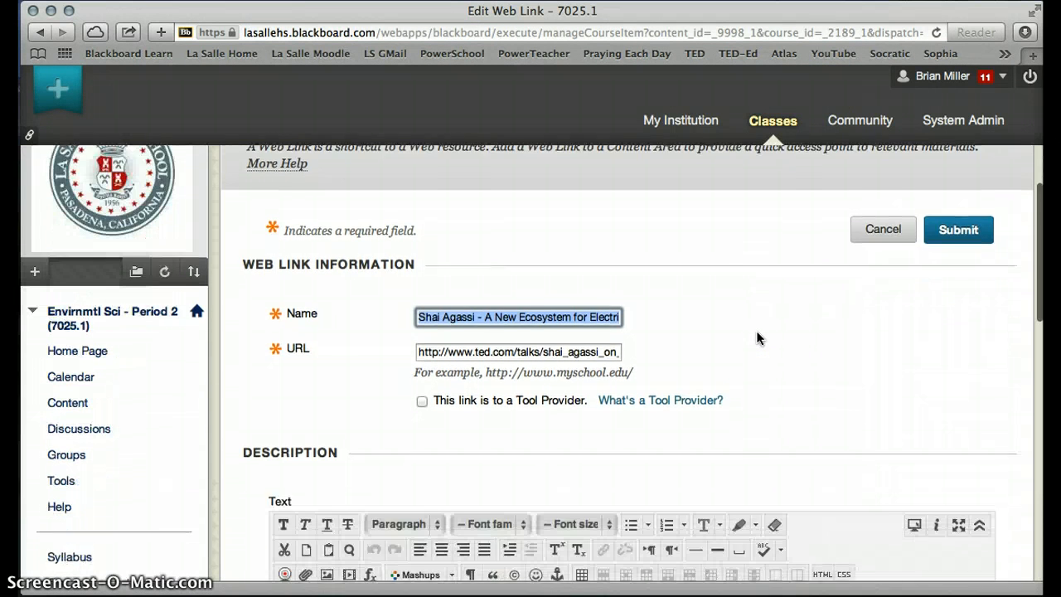
{"action": "scroll", "coordinate": [758, 337], "scroll_direction": "down", "scroll_amount": 5}
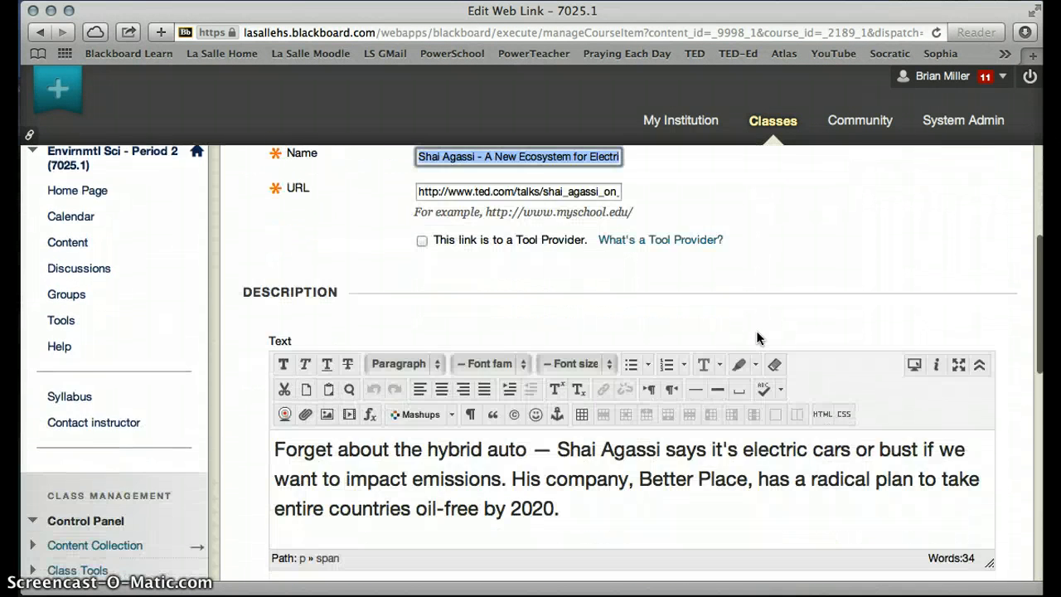
{"action": "scroll", "coordinate": [758, 338], "scroll_direction": "down", "scroll_amount": 7}
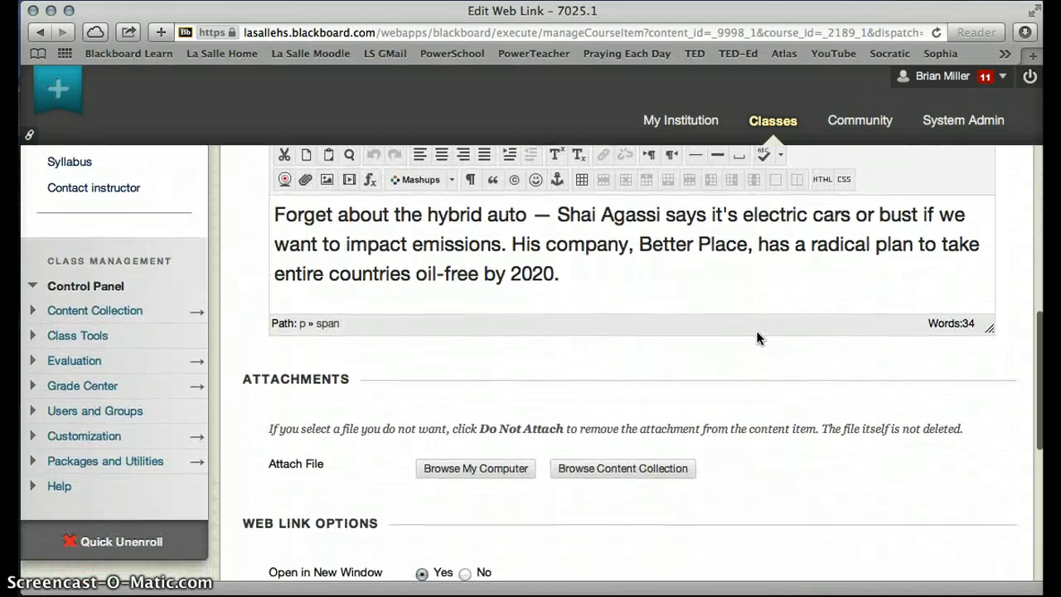
{"action": "scroll", "coordinate": [757, 338], "scroll_direction": "down", "scroll_amount": 9}
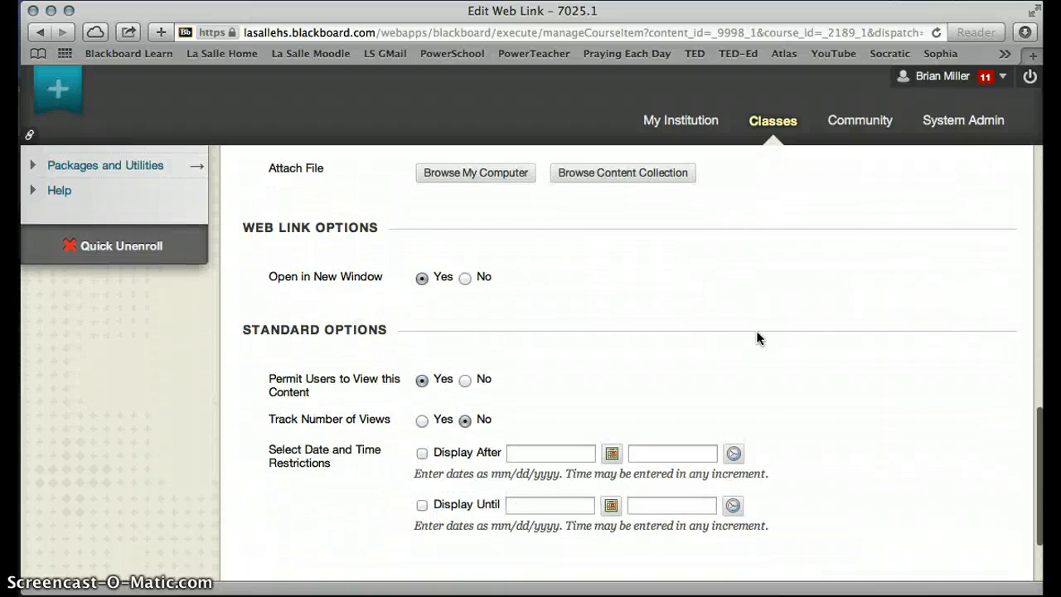
{"action": "scroll", "coordinate": [758, 338], "scroll_direction": "down", "scroll_amount": 1}
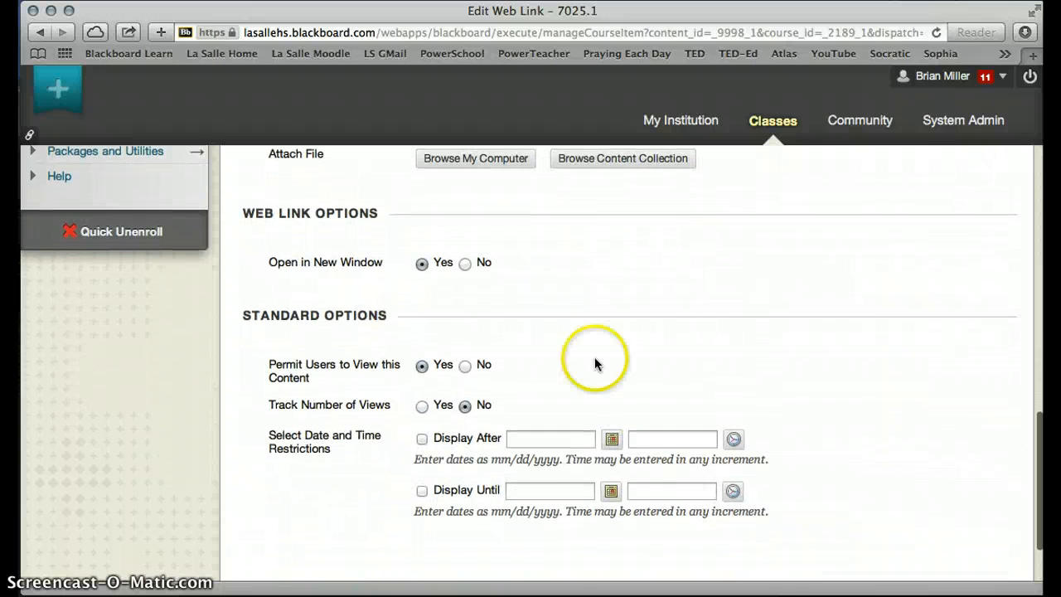
{"action": "left_click", "coordinate": [423, 407]}
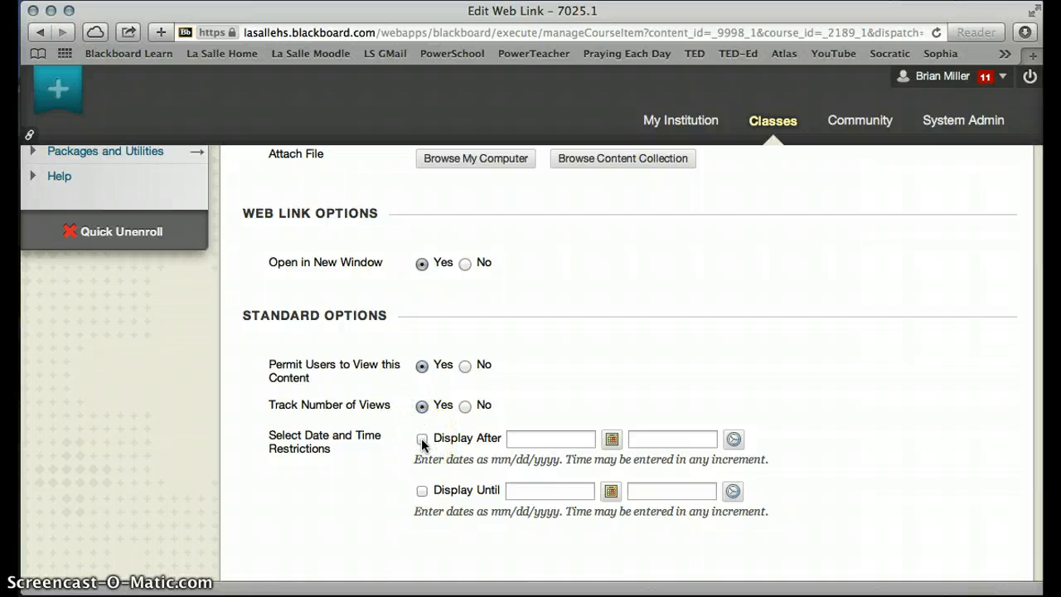
Enable the Display After restriction for the web link and set its date to 10/19/2014
{"action": "left_click", "coordinate": [422, 441]}
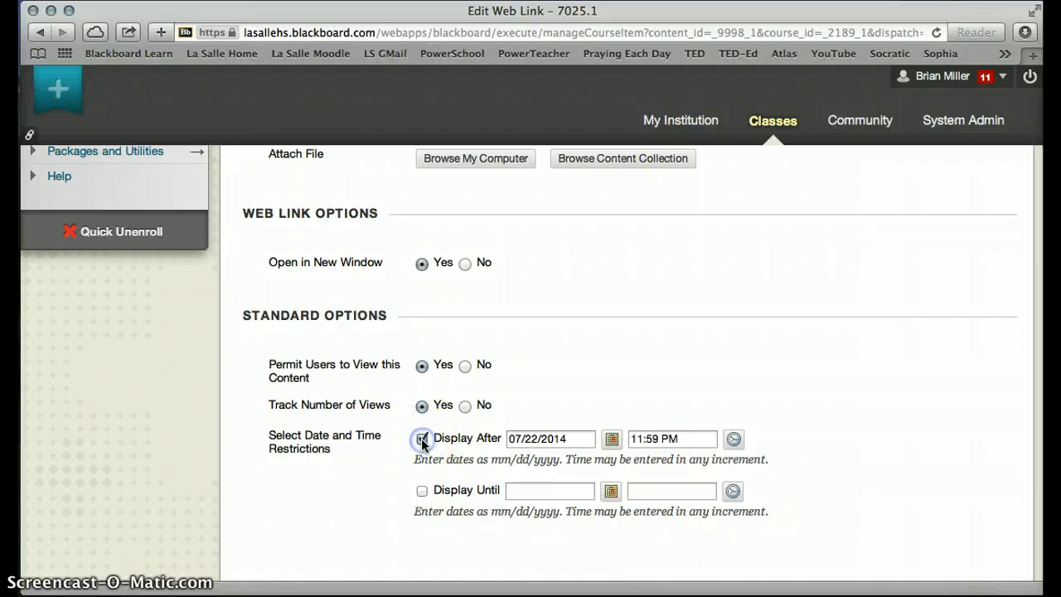
{"action": "left_click", "coordinate": [612, 446]}
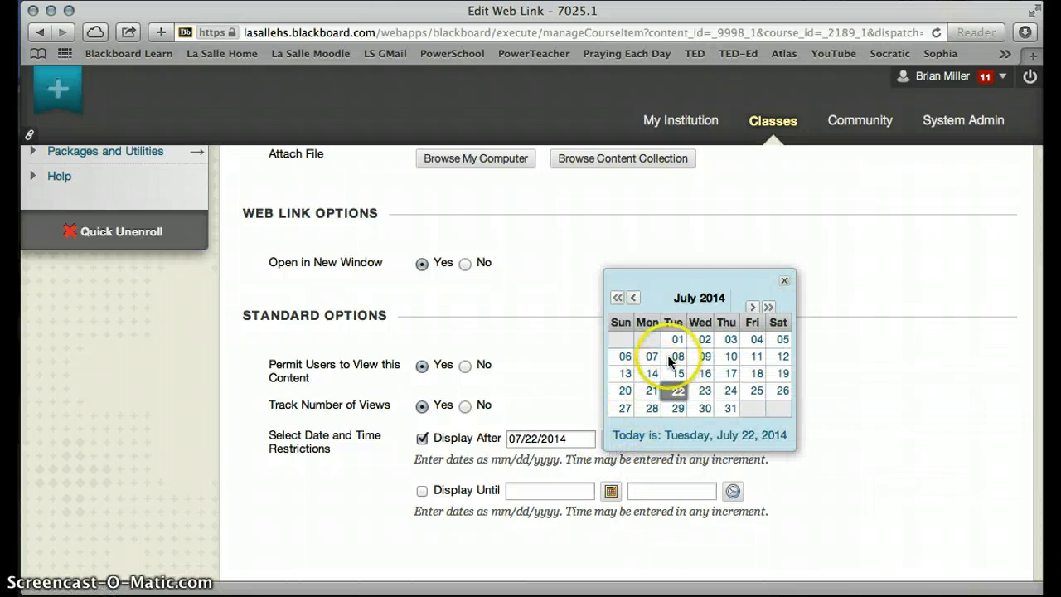
{"action": "left_click", "coordinate": [752, 308]}
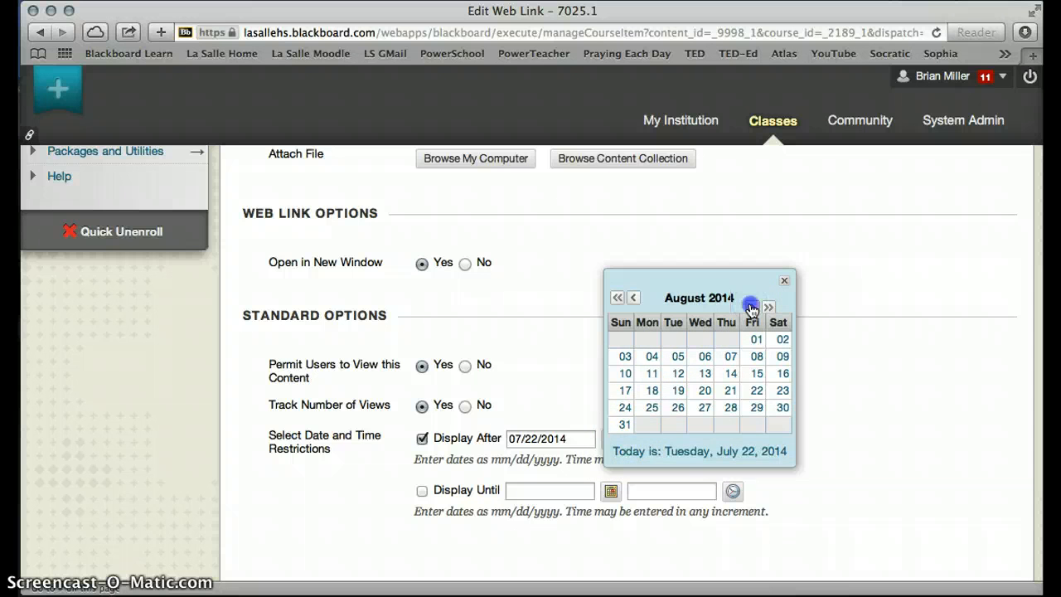
{"action": "left_click", "coordinate": [752, 308]}
{"action": "left_click", "coordinate": [752, 308]}
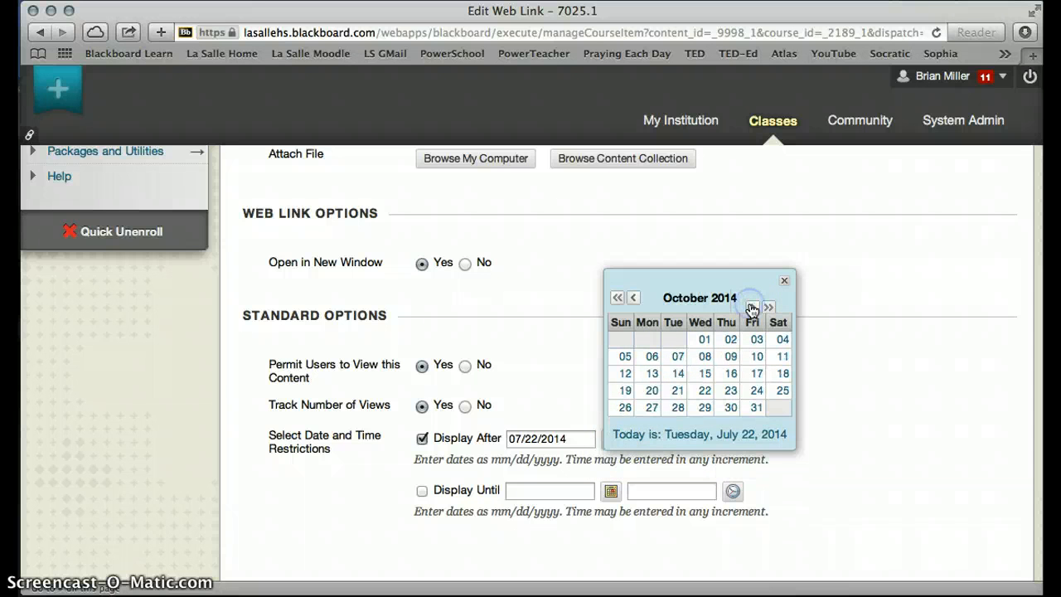
{"action": "left_click", "coordinate": [626, 390]}
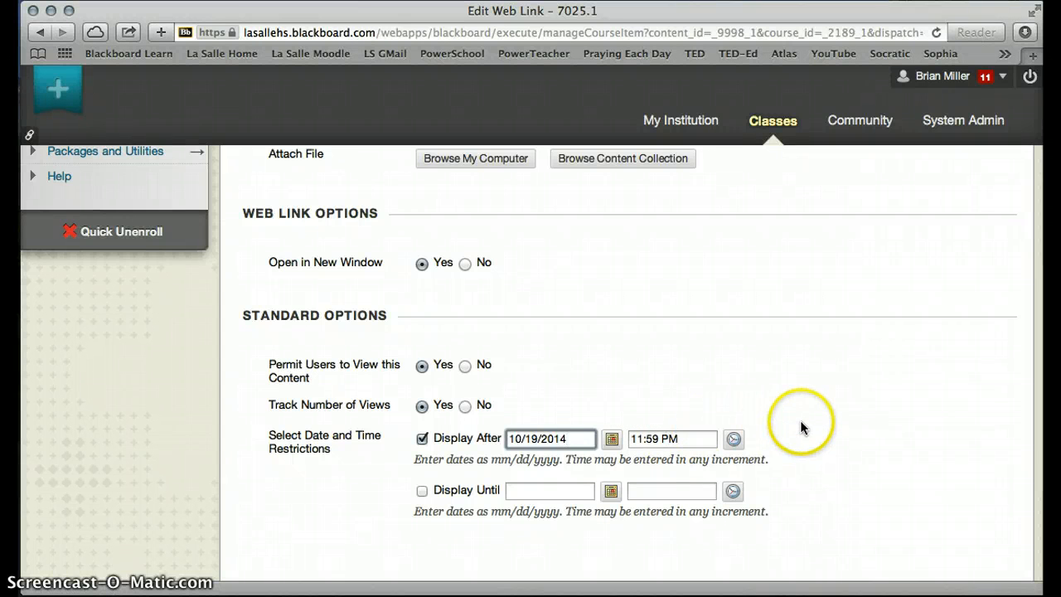
Submit the edited settings of the "A New Ecosystem for Electric Cars" web link
{"action": "scroll", "coordinate": [801, 425], "scroll_direction": "down", "scroll_amount": 2}
{"action": "scroll", "coordinate": [801, 428], "scroll_direction": "down", "scroll_amount": 1}
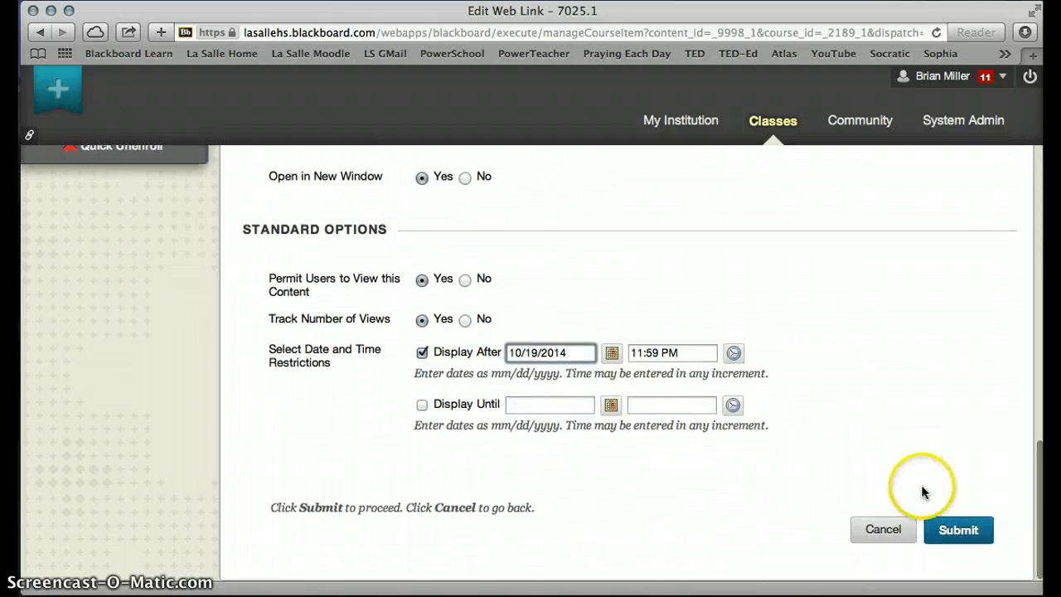
{"action": "left_click", "coordinate": [945, 535]}
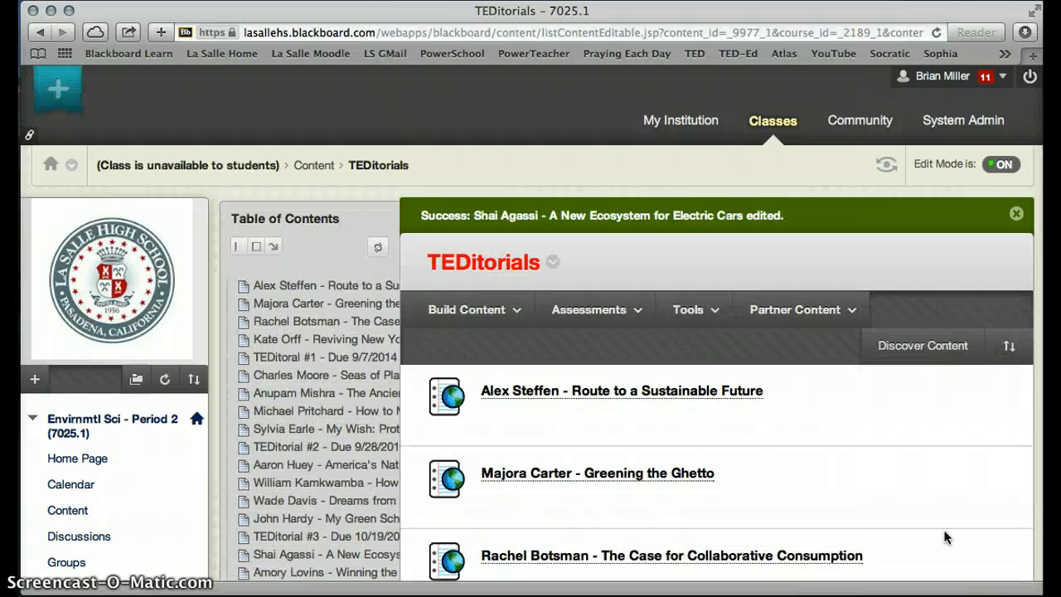
Open the "Winning the Oil Endgame" web link in the TEDitorials folder for editing
{"action": "scroll", "coordinate": [945, 537], "scroll_direction": "down", "scroll_amount": 10}
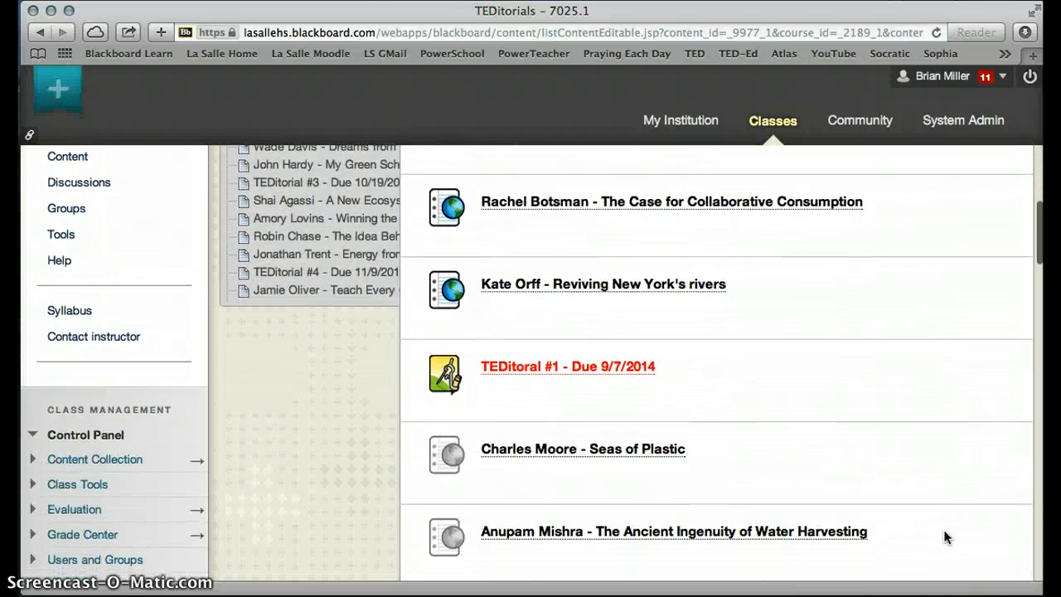
{"action": "scroll", "coordinate": [945, 537], "scroll_direction": "down", "scroll_amount": 12}
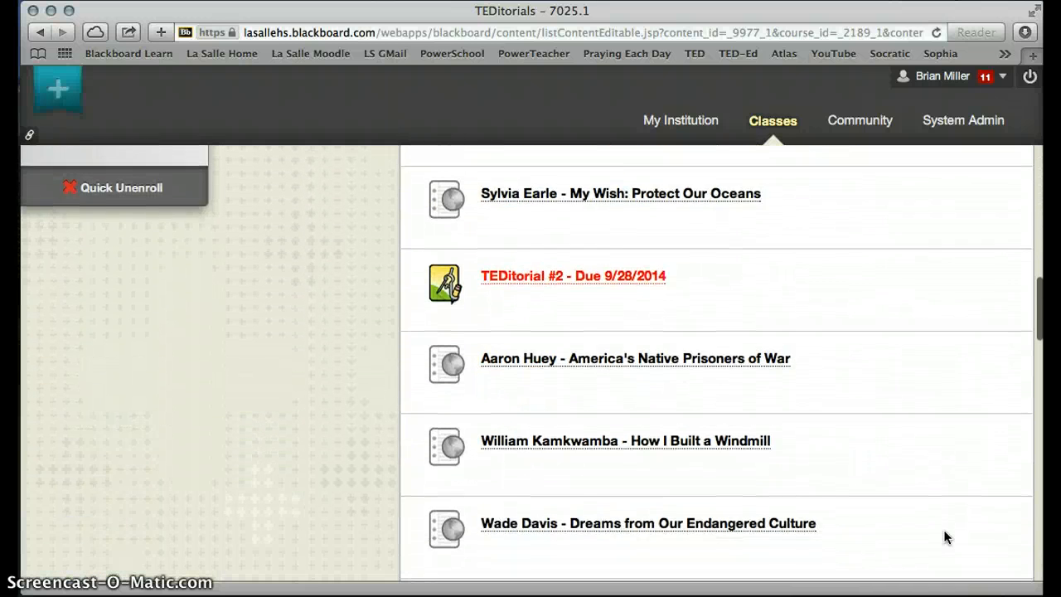
{"action": "scroll", "coordinate": [945, 537], "scroll_direction": "down", "scroll_amount": 3}
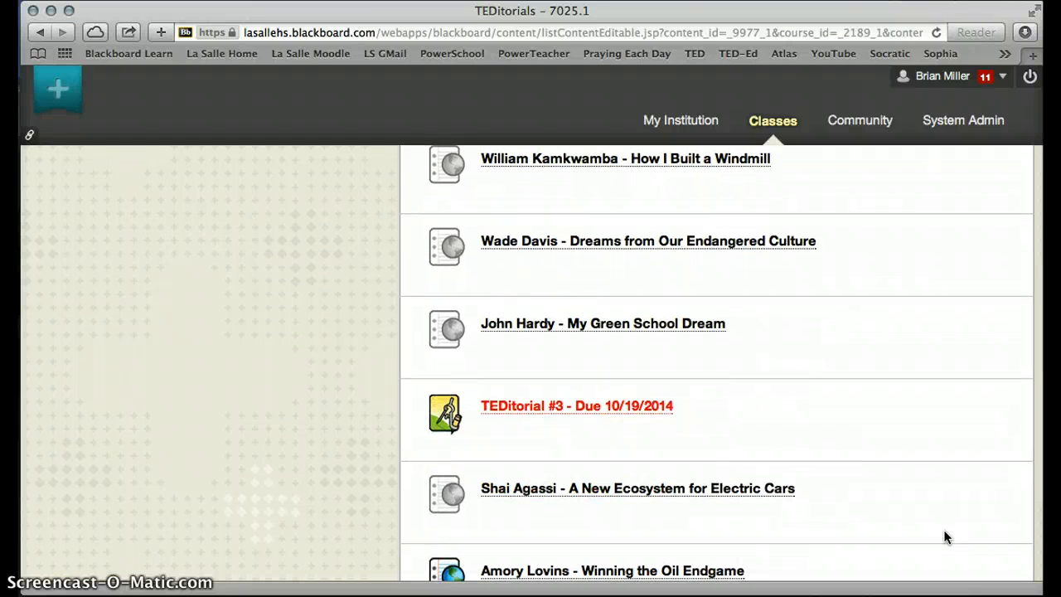
{"action": "scroll", "coordinate": [945, 537], "scroll_direction": "down", "scroll_amount": 2}
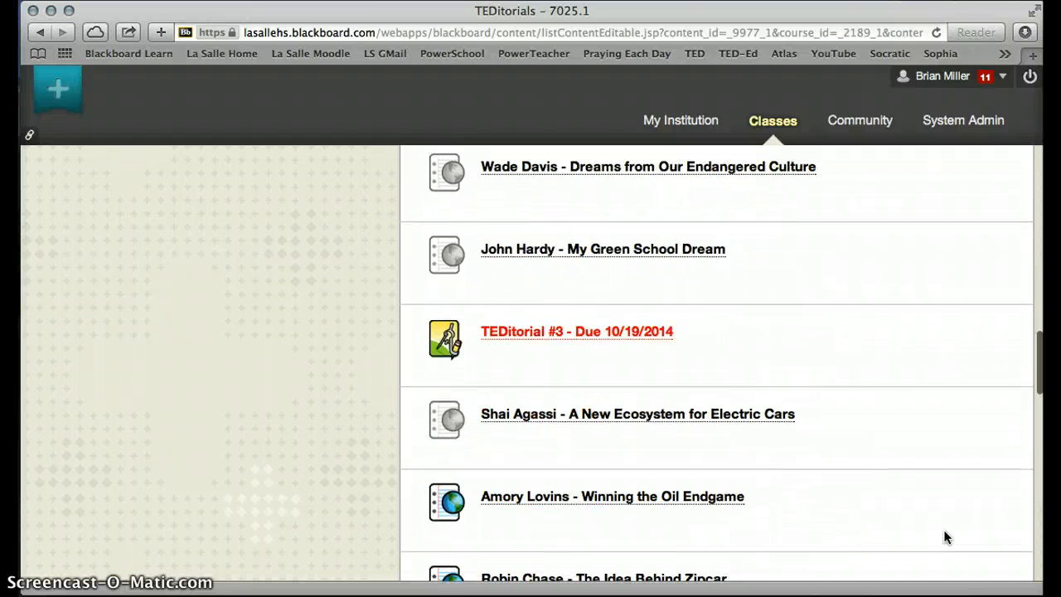
{"action": "mouse_move", "coordinate": [845, 500]}
{"action": "left_click", "coordinate": [754, 495]}
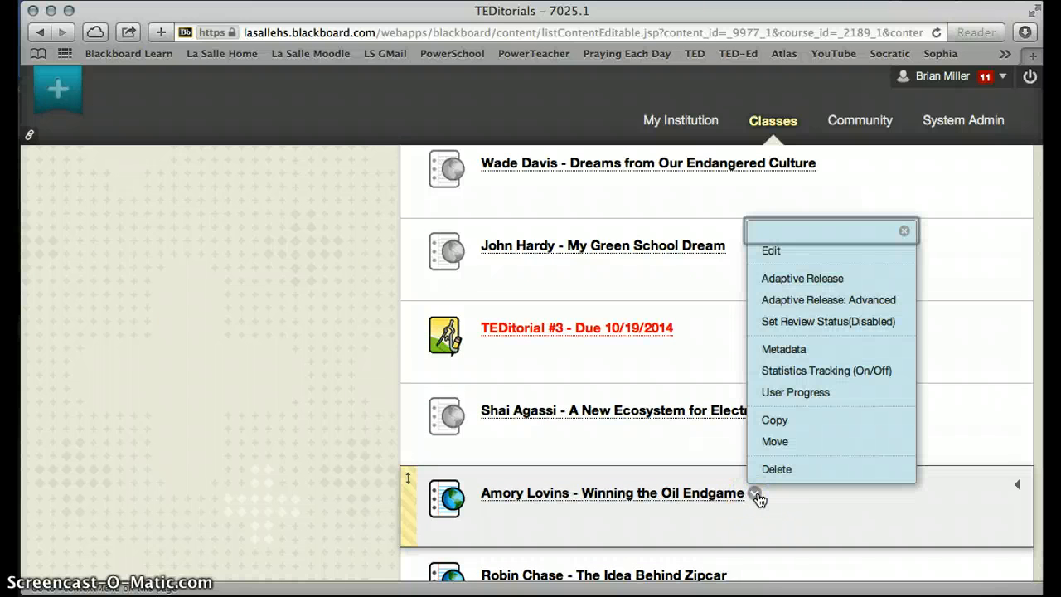
{"action": "left_click", "coordinate": [779, 261]}
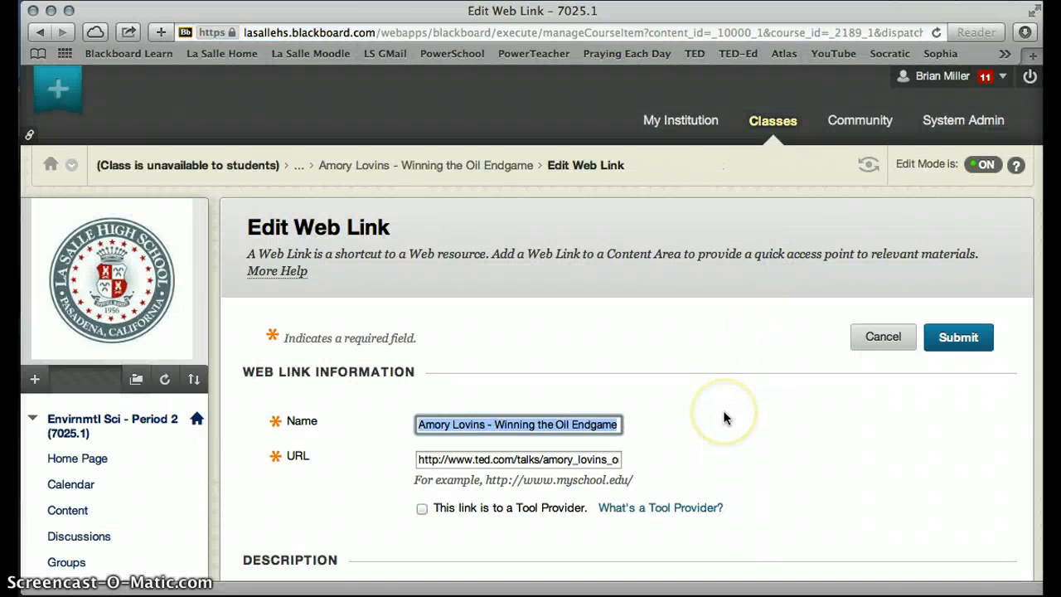
Turn on Track Number of Views for the "Winning the Oil Endgame" web link
{"action": "scroll", "coordinate": [723, 410], "scroll_direction": "down", "scroll_amount": 10}
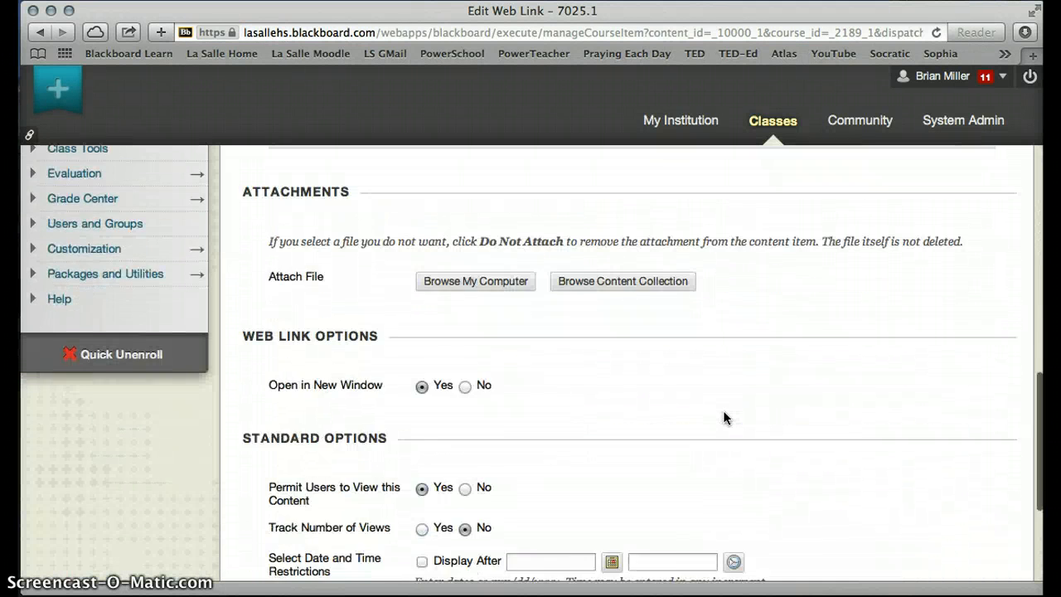
{"action": "scroll", "coordinate": [723, 410], "scroll_direction": "down", "scroll_amount": 4}
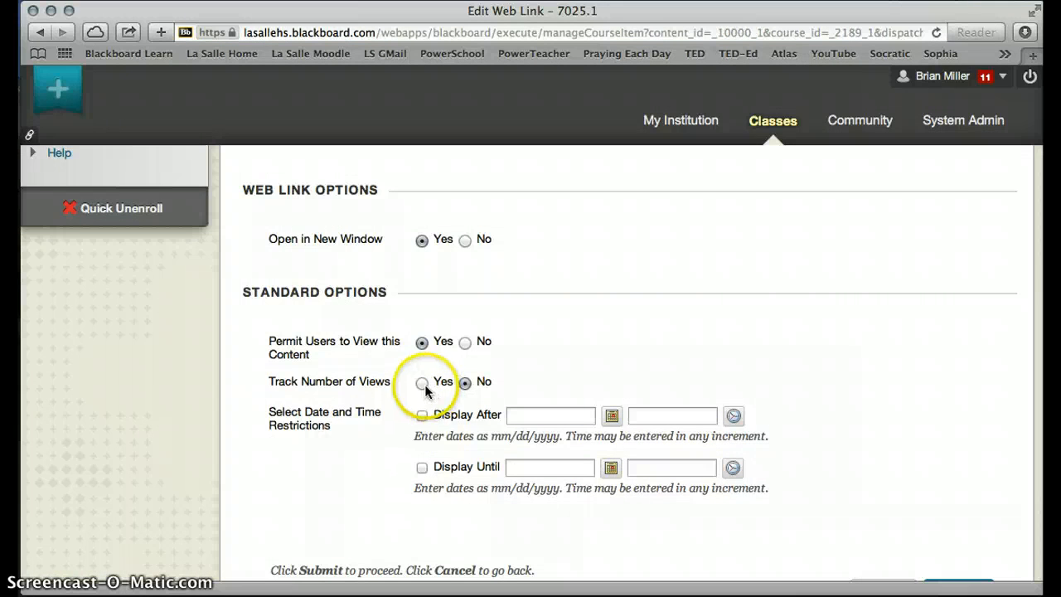
{"action": "left_click", "coordinate": [422, 383]}
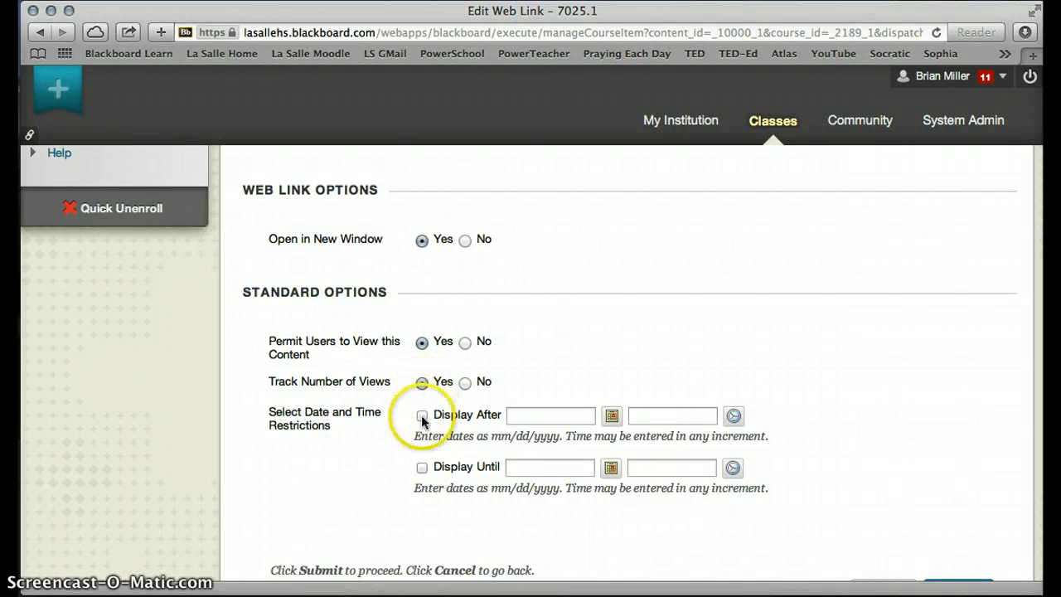
Enable Display After with the date 10/19/2014 for the "Winning the Oil Endgame" web link and submit the edit
{"action": "left_click", "coordinate": [422, 417]}
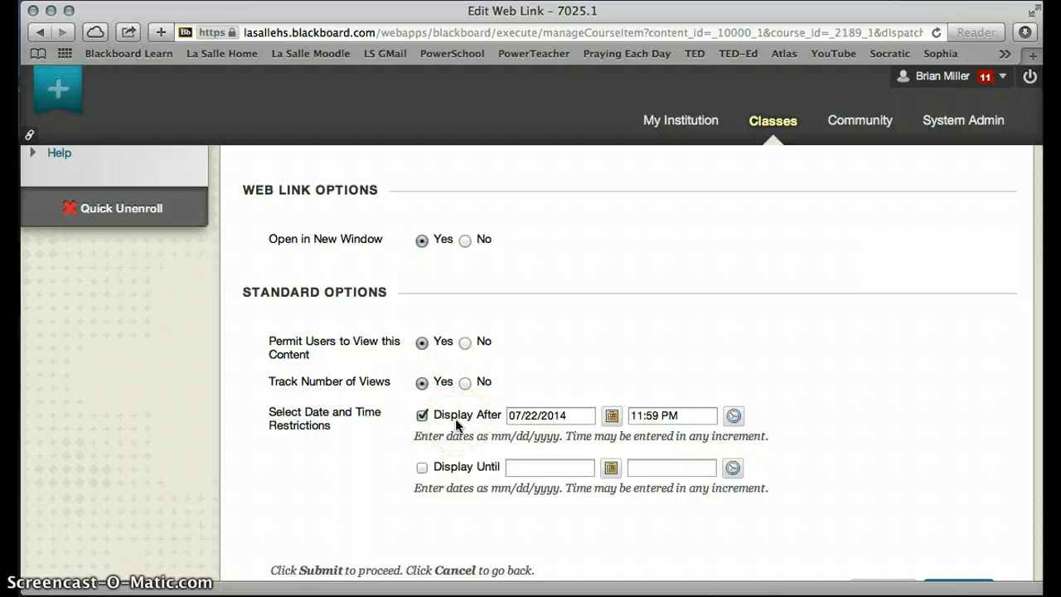
{"action": "left_click", "coordinate": [612, 416]}
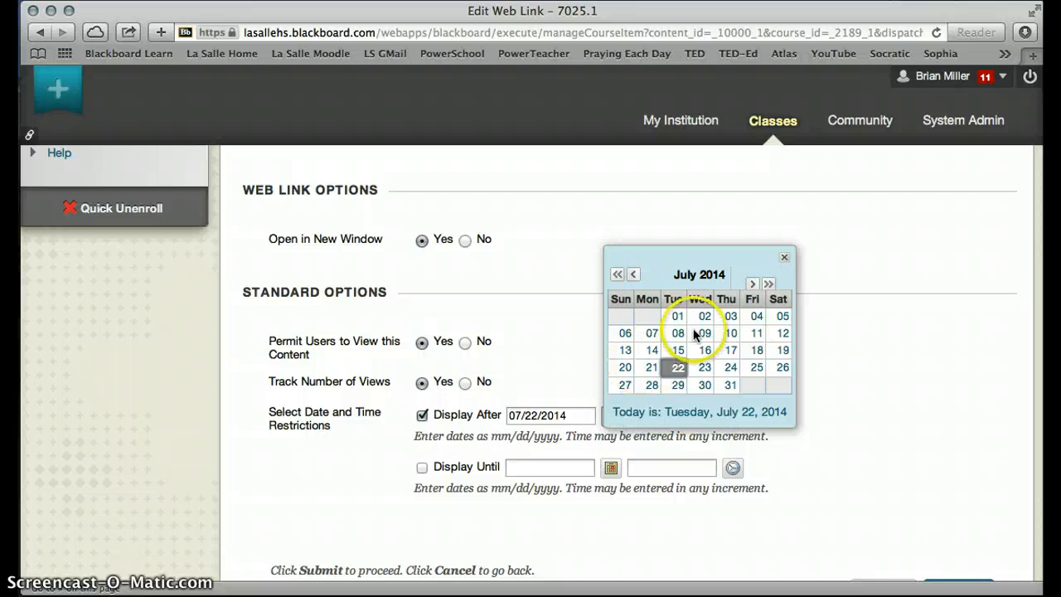
{"action": "left_click", "coordinate": [753, 284]}
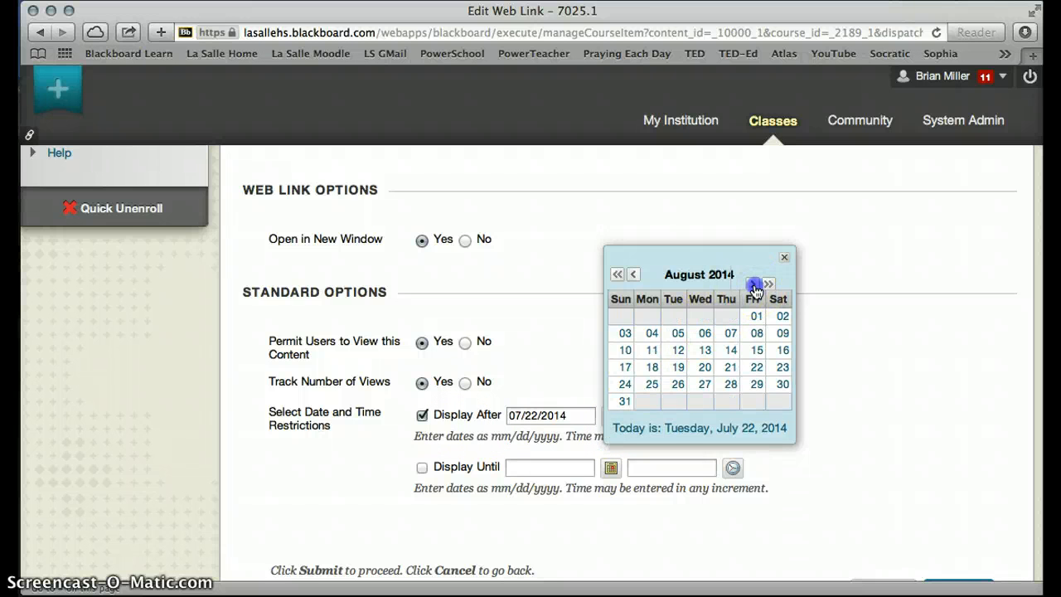
{"action": "left_click", "coordinate": [753, 284]}
{"action": "left_click", "coordinate": [753, 284]}
{"action": "left_click", "coordinate": [648, 370]}
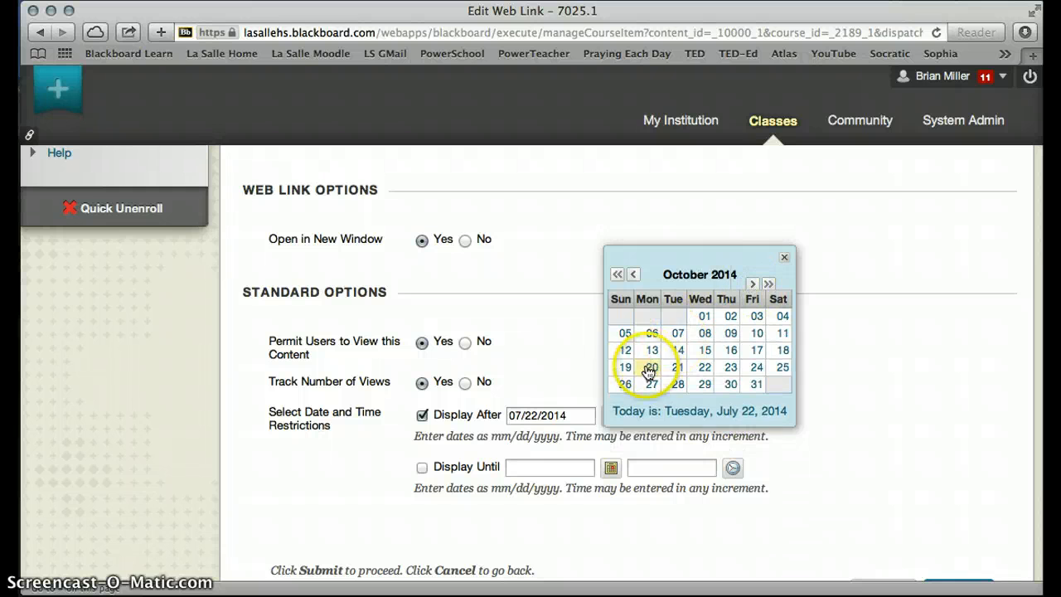
{"action": "left_click", "coordinate": [625, 367]}
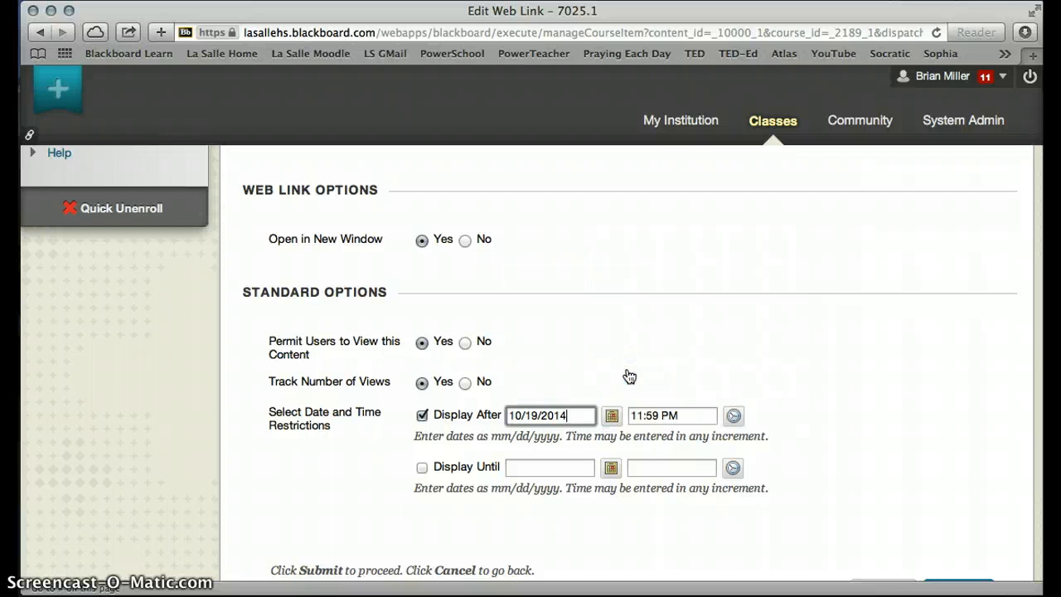
{"action": "left_click", "coordinate": [725, 367]}
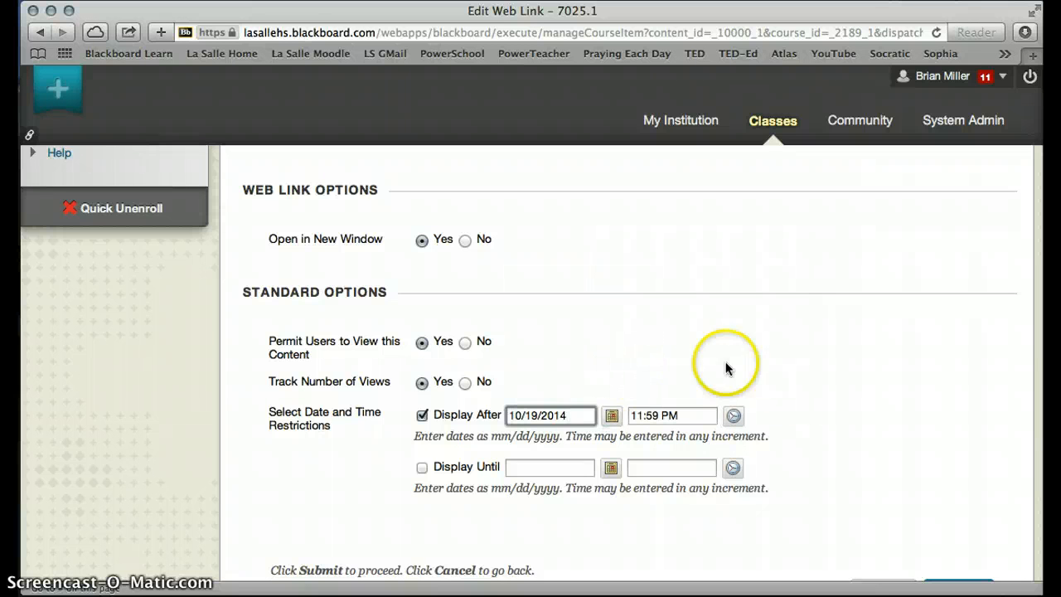
{"action": "scroll", "coordinate": [817, 398], "scroll_direction": "down", "scroll_amount": 2}
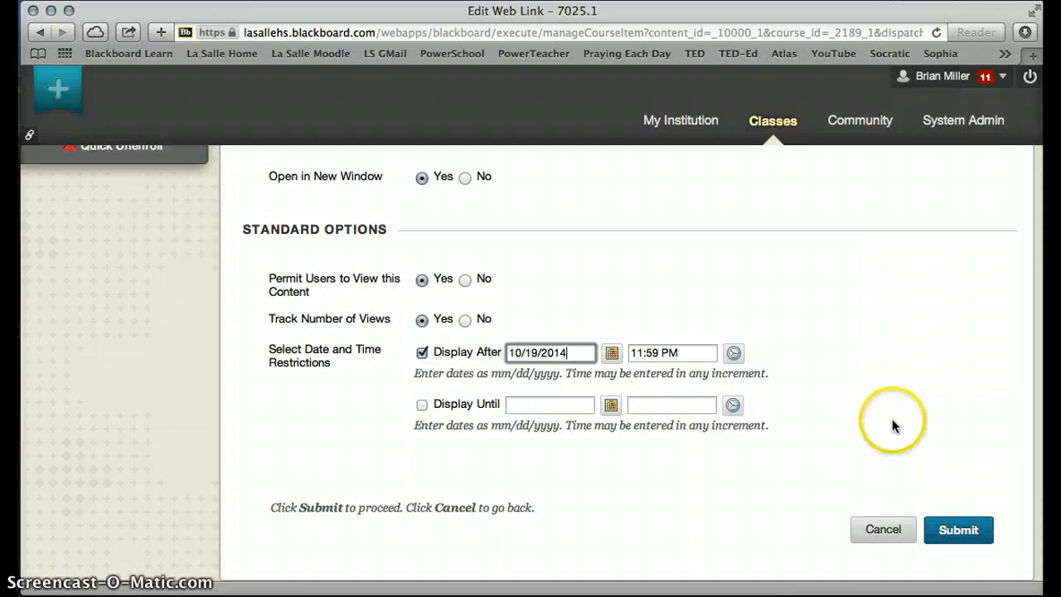
{"action": "left_click", "coordinate": [950, 529]}
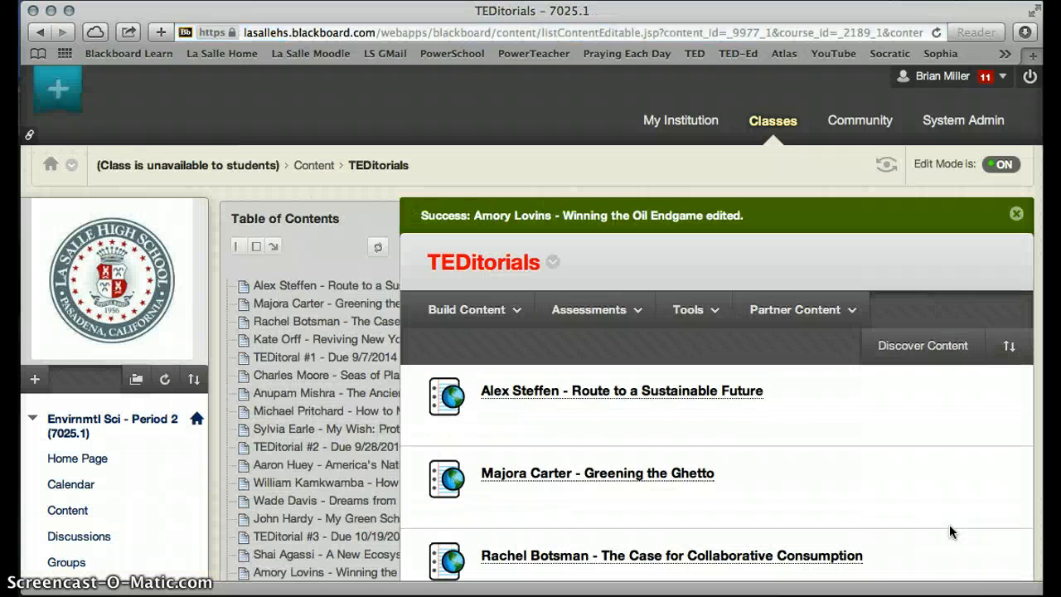
Open the "The Idea Behind Zipcar" web link in the TEDitorials folder for editing
{"action": "scroll", "coordinate": [951, 530], "scroll_direction": "down", "scroll_amount": 5}
{"action": "scroll", "coordinate": [951, 532], "scroll_direction": "down", "scroll_amount": 9}
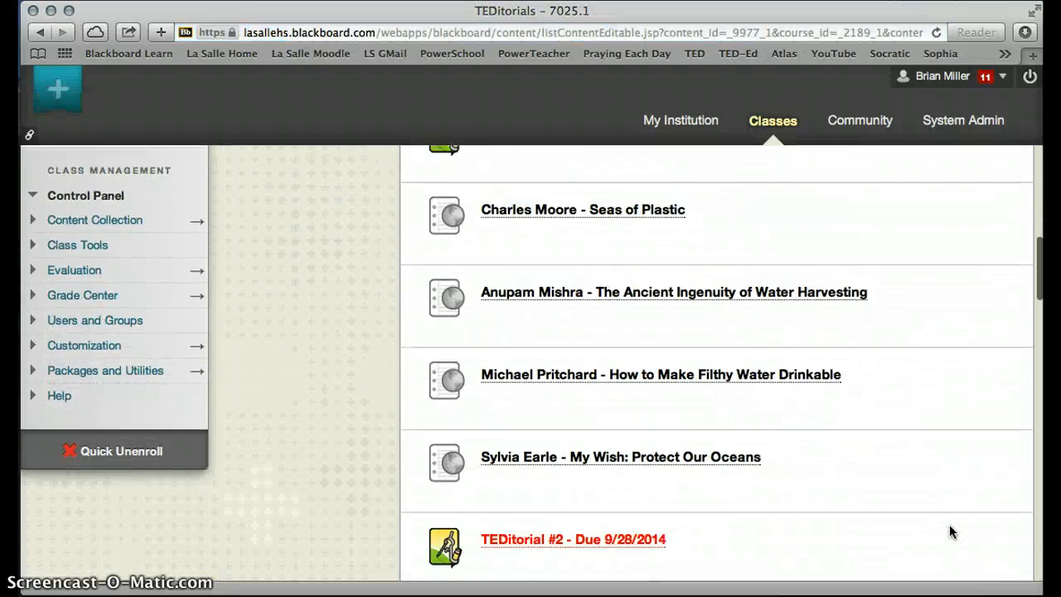
{"action": "scroll", "coordinate": [951, 532], "scroll_direction": "down", "scroll_amount": 9}
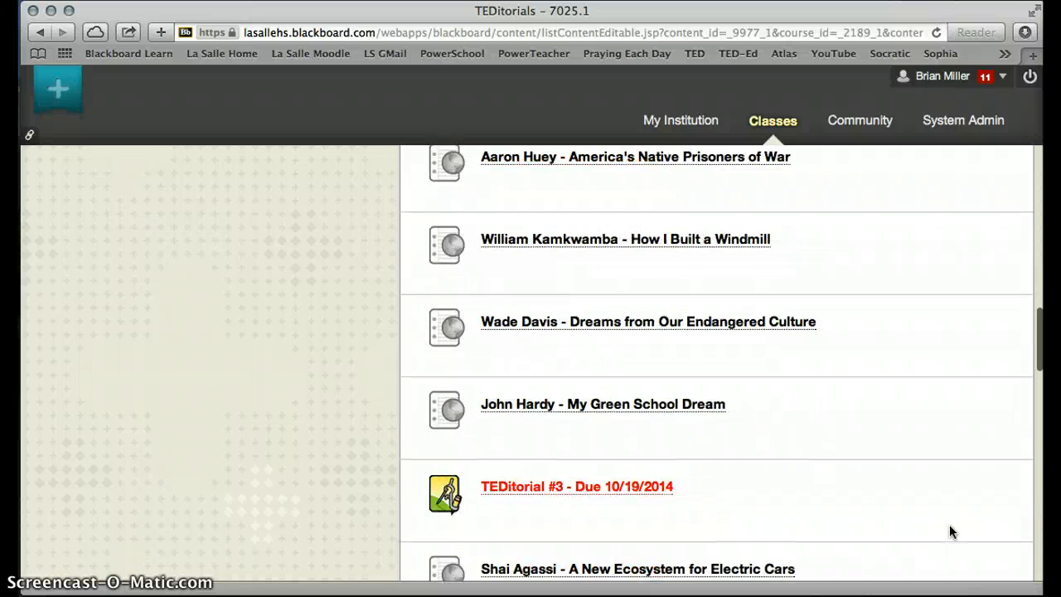
{"action": "scroll", "coordinate": [949, 532], "scroll_direction": "down", "scroll_amount": 3}
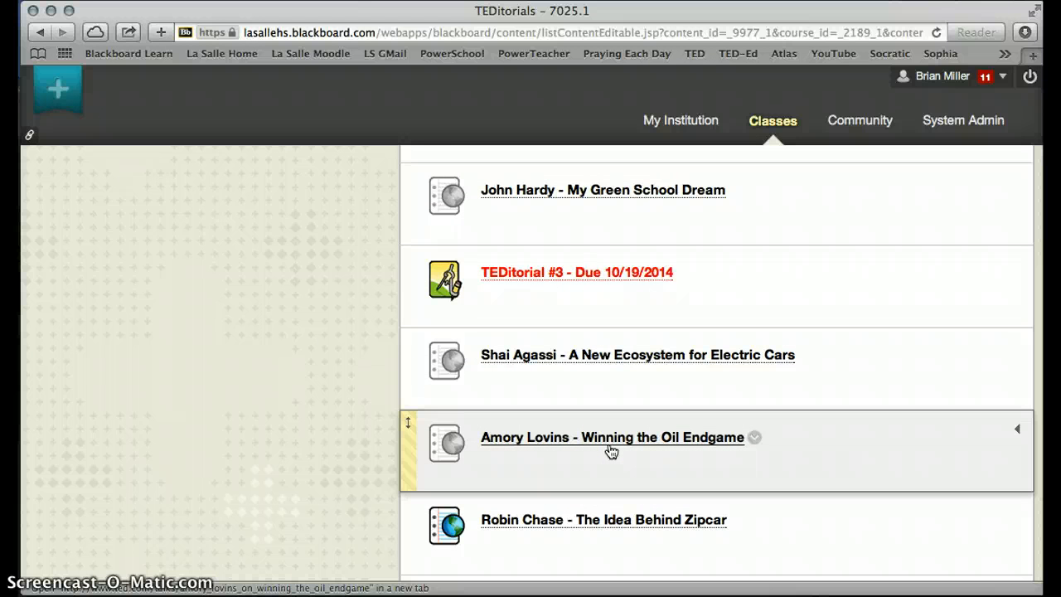
{"action": "left_click", "coordinate": [737, 520]}
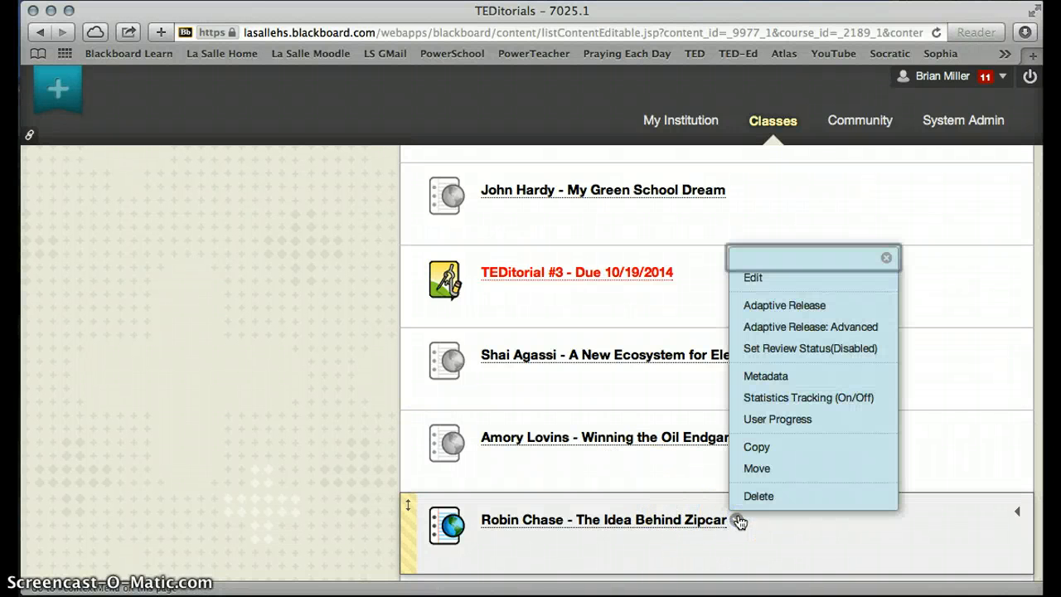
{"action": "left_click", "coordinate": [758, 279]}
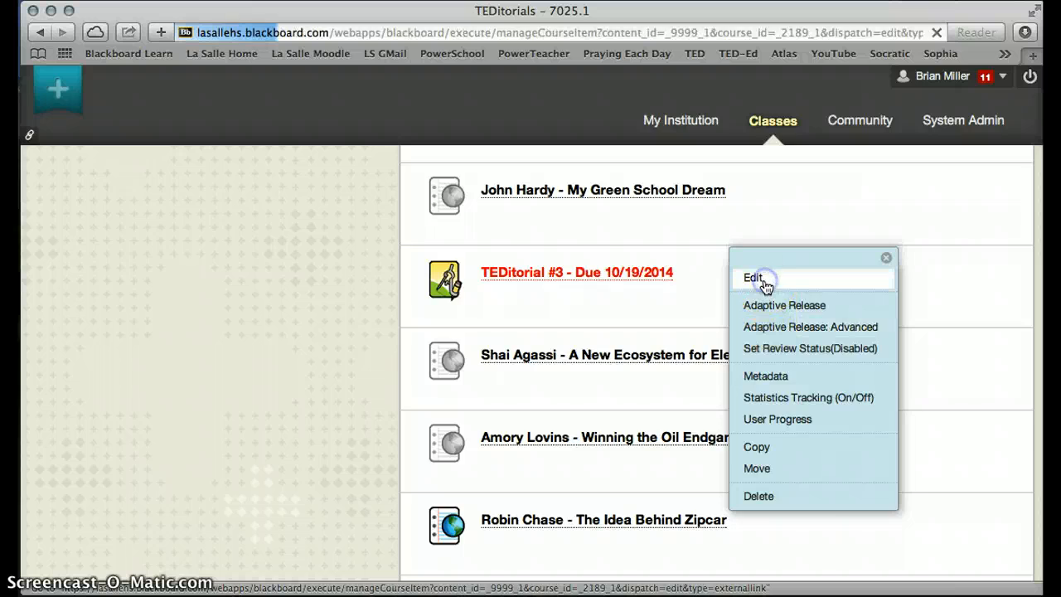
Turn on Track Number of Views for the "The Idea Behind Zipcar" web link
{"action": "scroll", "coordinate": [746, 417], "scroll_direction": "down", "scroll_amount": 15}
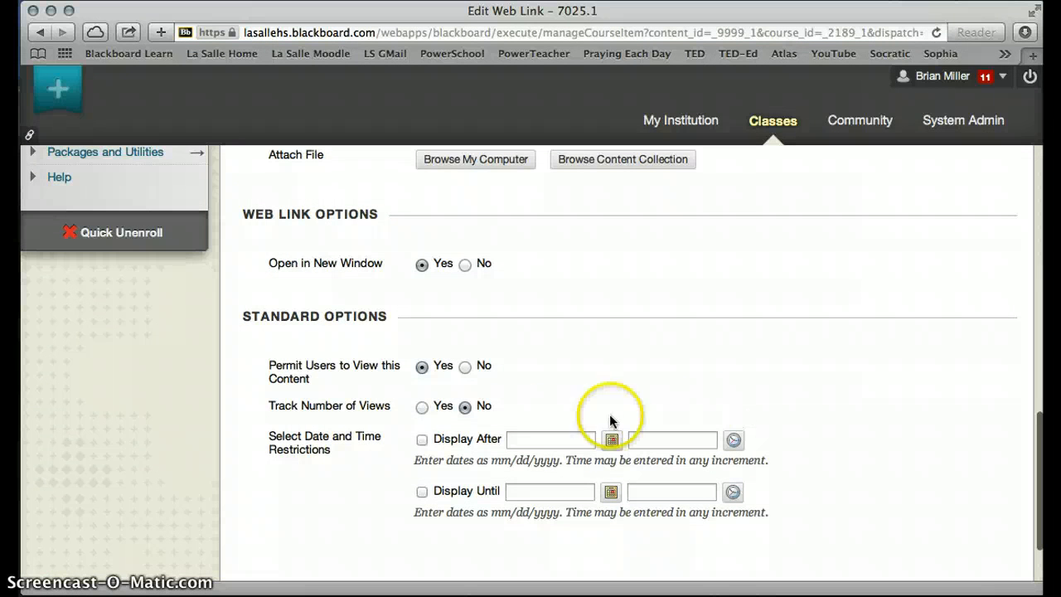
{"action": "left_click", "coordinate": [426, 407]}
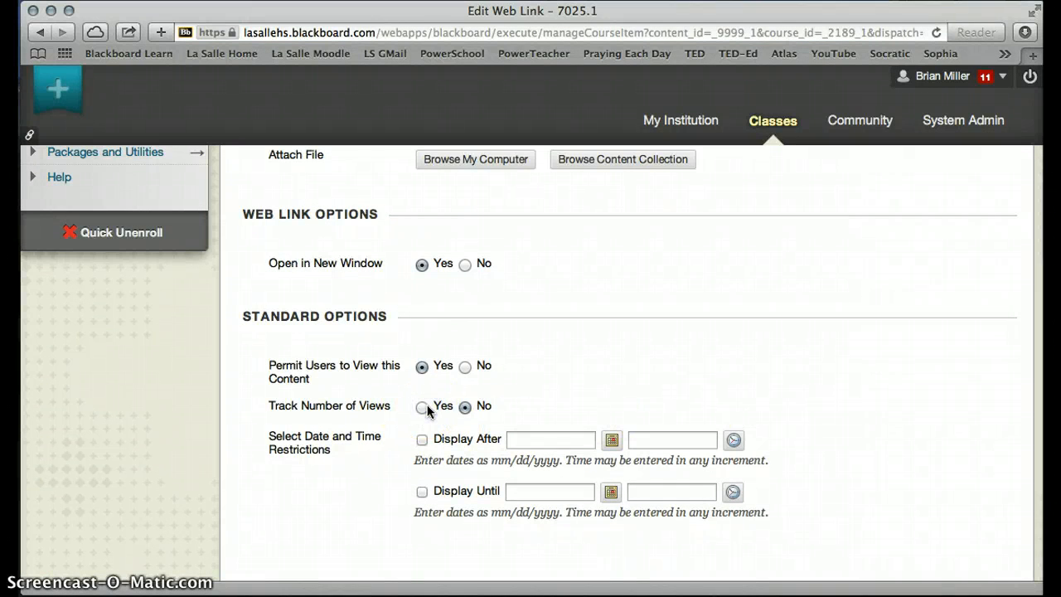
{"action": "left_click", "coordinate": [421, 408]}
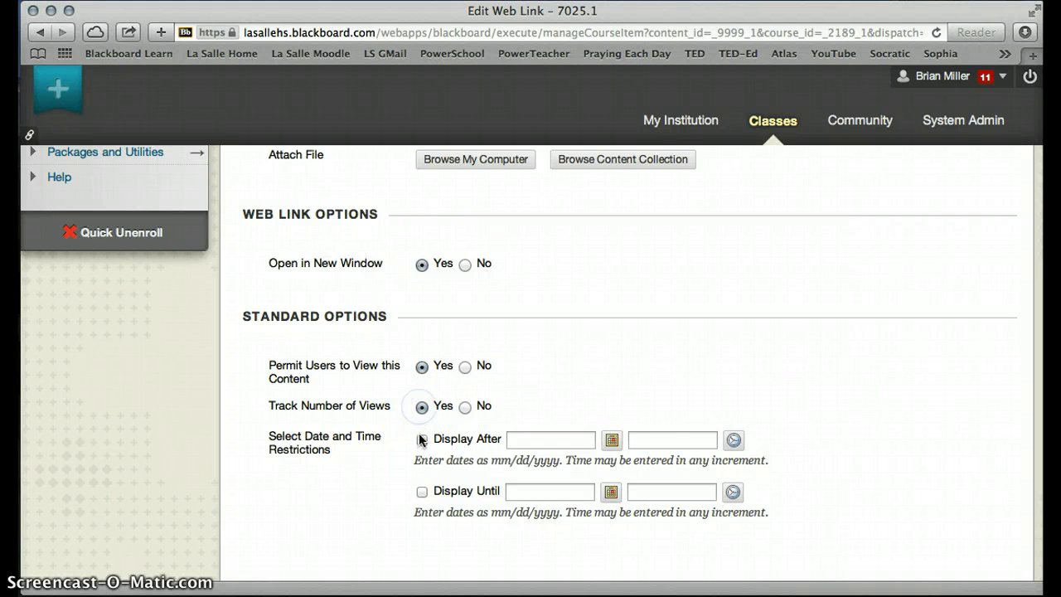
Enable Display After with the date 10/19/2014 for the "The Idea Behind Zipcar" web link and submit the edit
{"action": "left_click", "coordinate": [420, 440]}
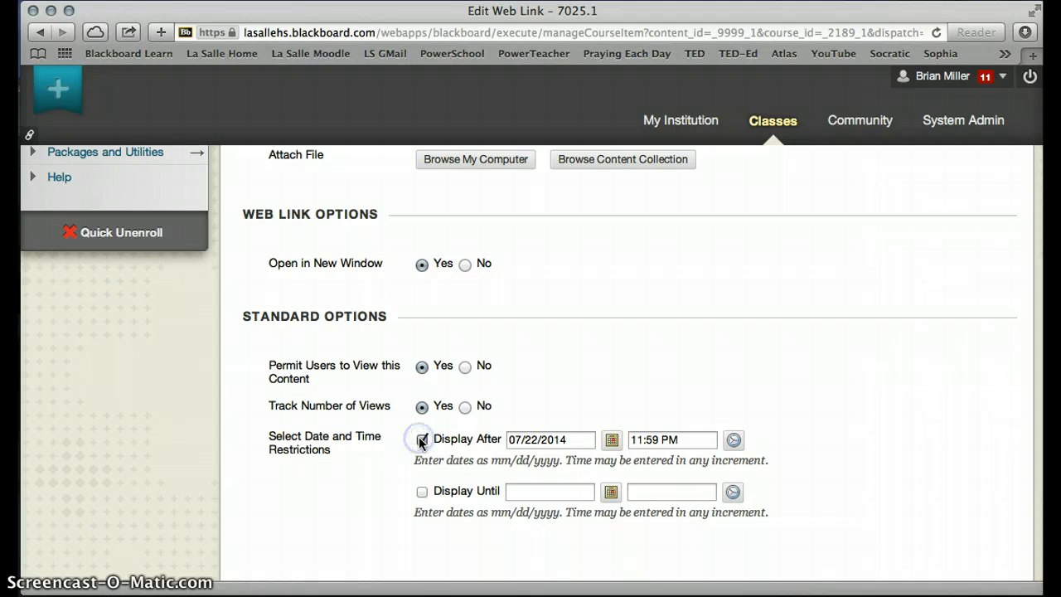
{"action": "left_click", "coordinate": [612, 440]}
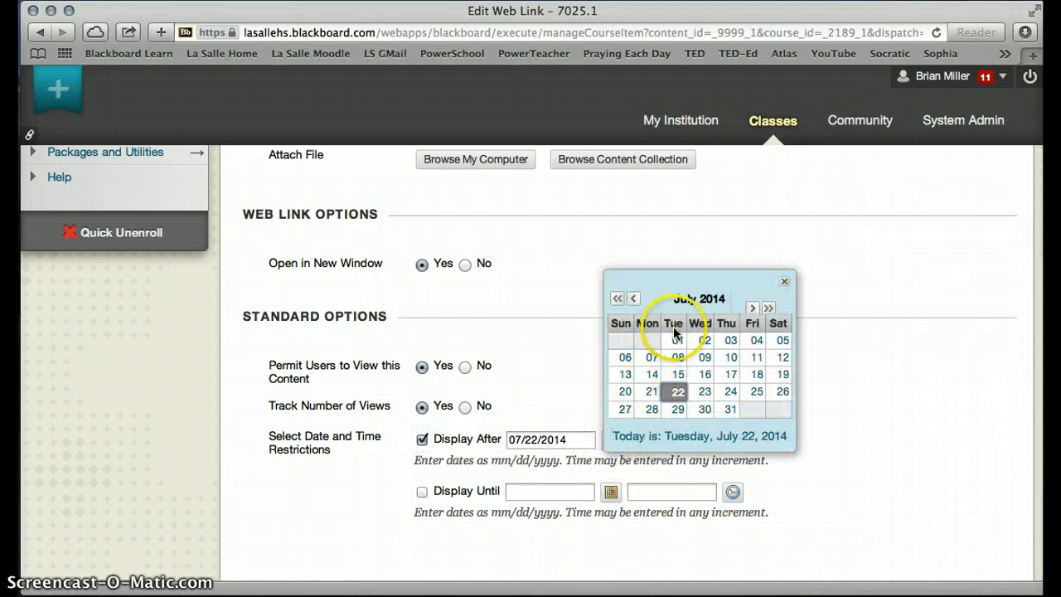
{"action": "left_click", "coordinate": [753, 308]}
{"action": "left_click", "coordinate": [754, 309]}
{"action": "left_click", "coordinate": [754, 308]}
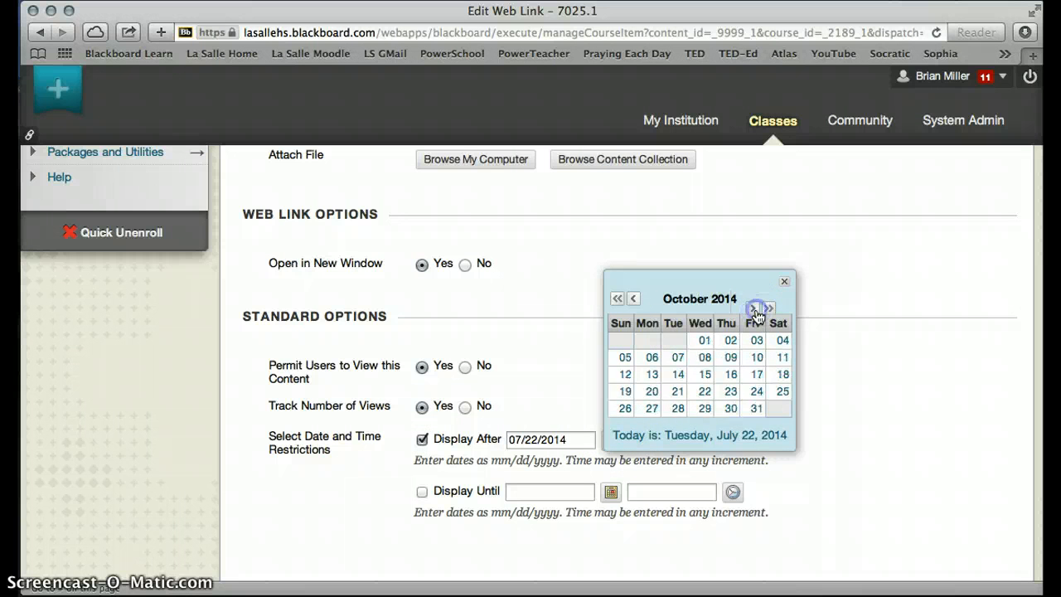
{"action": "left_click", "coordinate": [626, 392]}
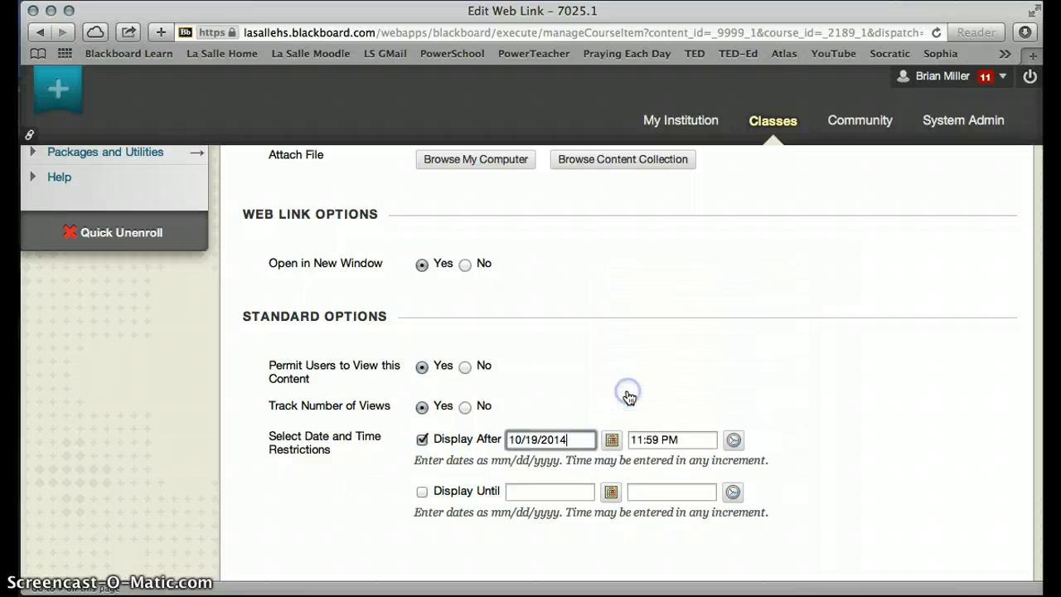
{"action": "scroll", "coordinate": [629, 398], "scroll_direction": "down", "scroll_amount": 2}
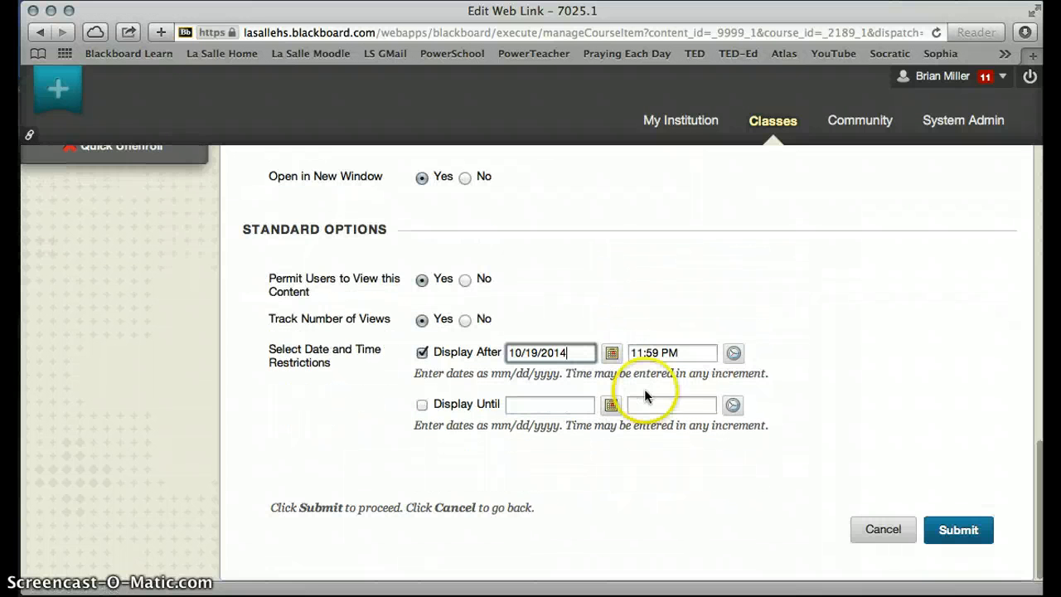
{"action": "left_click", "coordinate": [945, 535]}
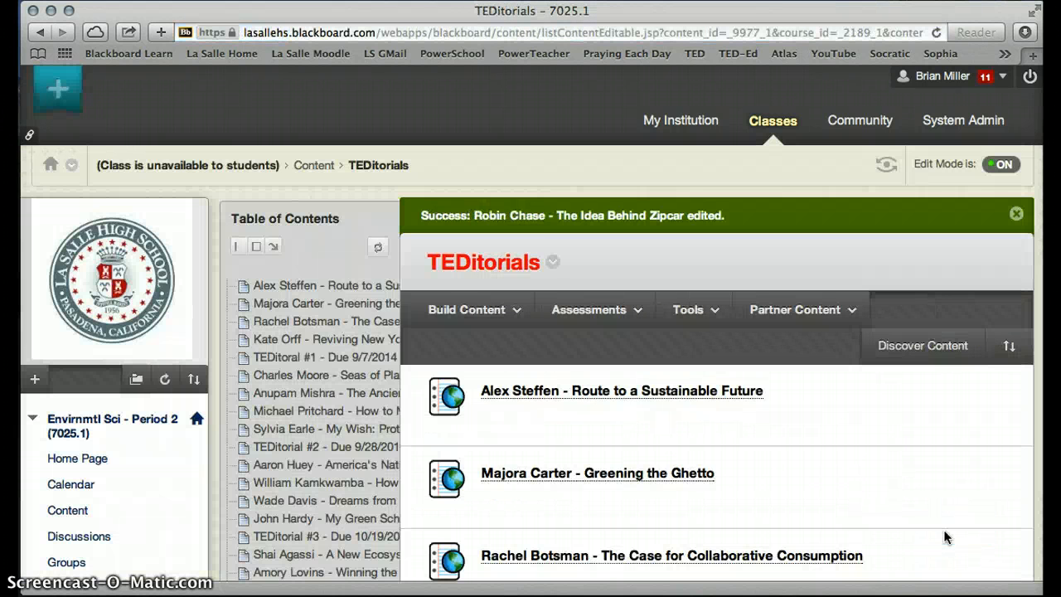
Enter Student Preview mode from the TEDitorials folder
{"action": "scroll", "coordinate": [945, 537], "scroll_direction": "down", "scroll_amount": 5}
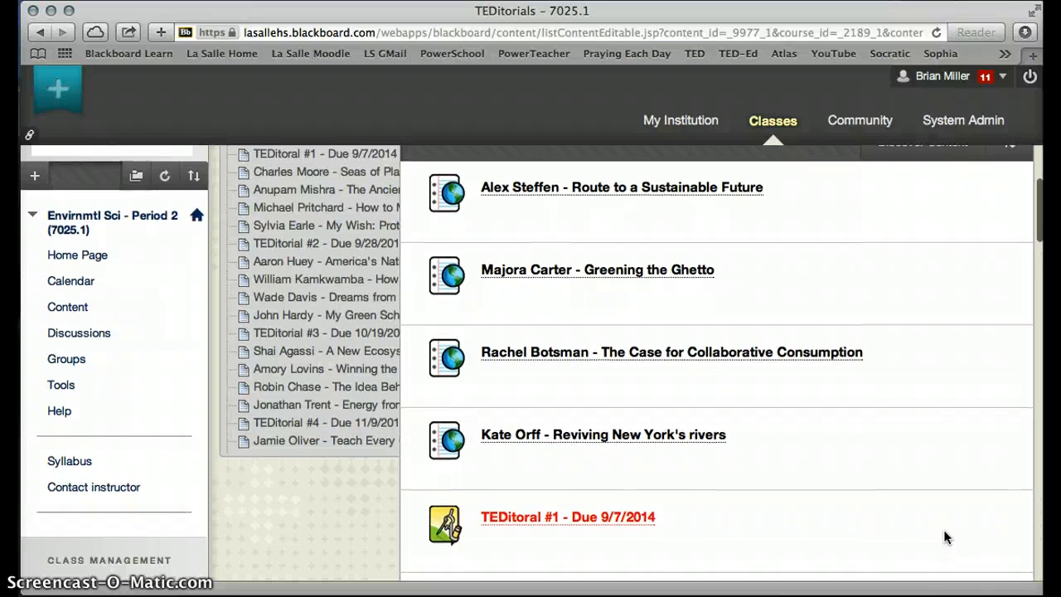
{"action": "scroll", "coordinate": [945, 538], "scroll_direction": "up", "scroll_amount": 5}
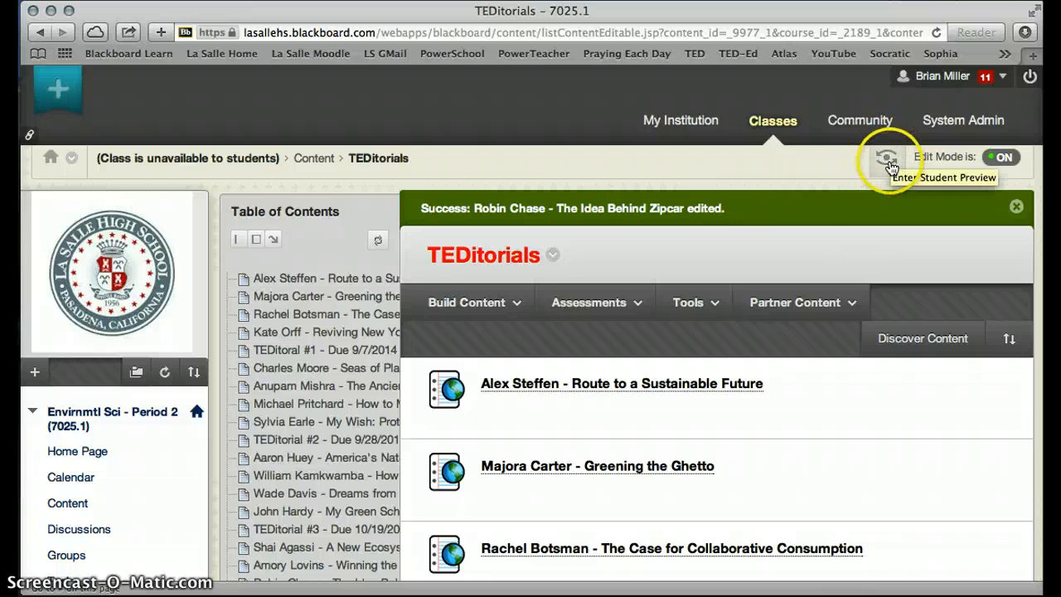
{"action": "left_click", "coordinate": [886, 158]}
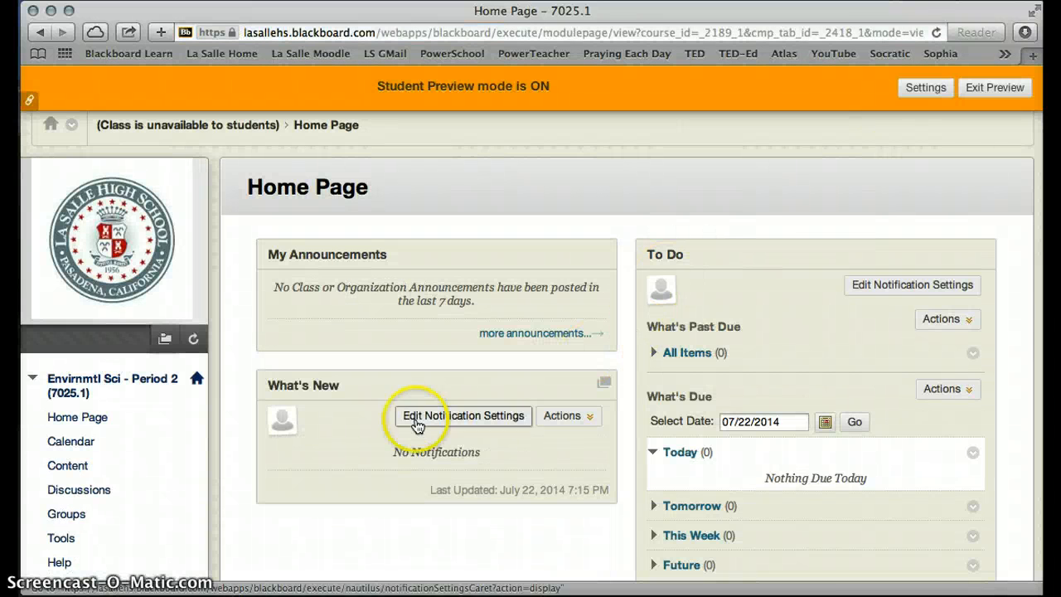
Open the TEDitorials module from the class's Content area and examine which items its table of contents lists for students
{"action": "left_click", "coordinate": [69, 466]}
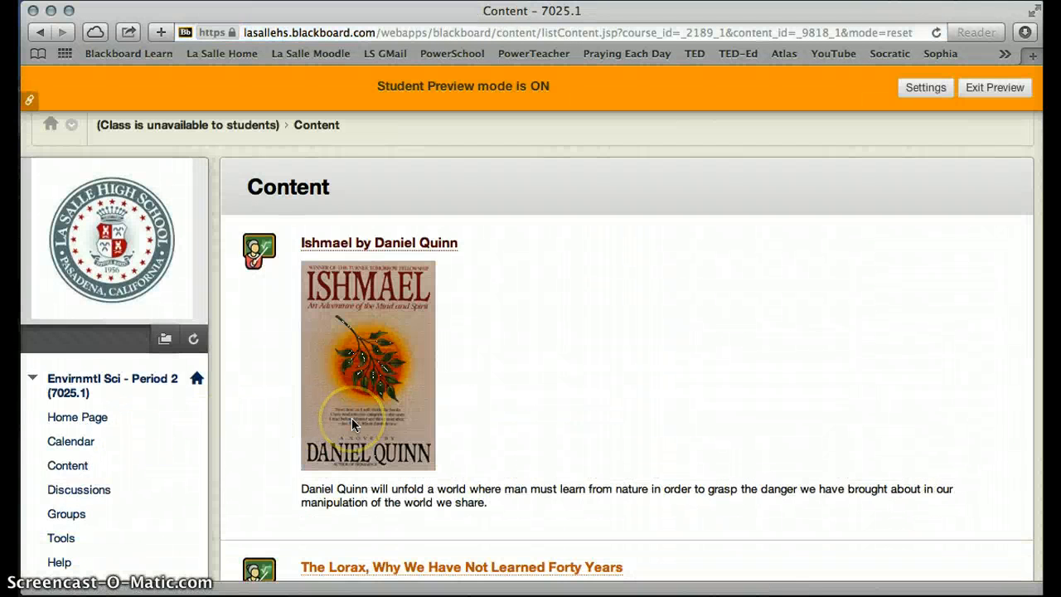
{"action": "scroll", "coordinate": [351, 418], "scroll_direction": "down", "scroll_amount": 5}
{"action": "scroll", "coordinate": [351, 425], "scroll_direction": "down", "scroll_amount": 7}
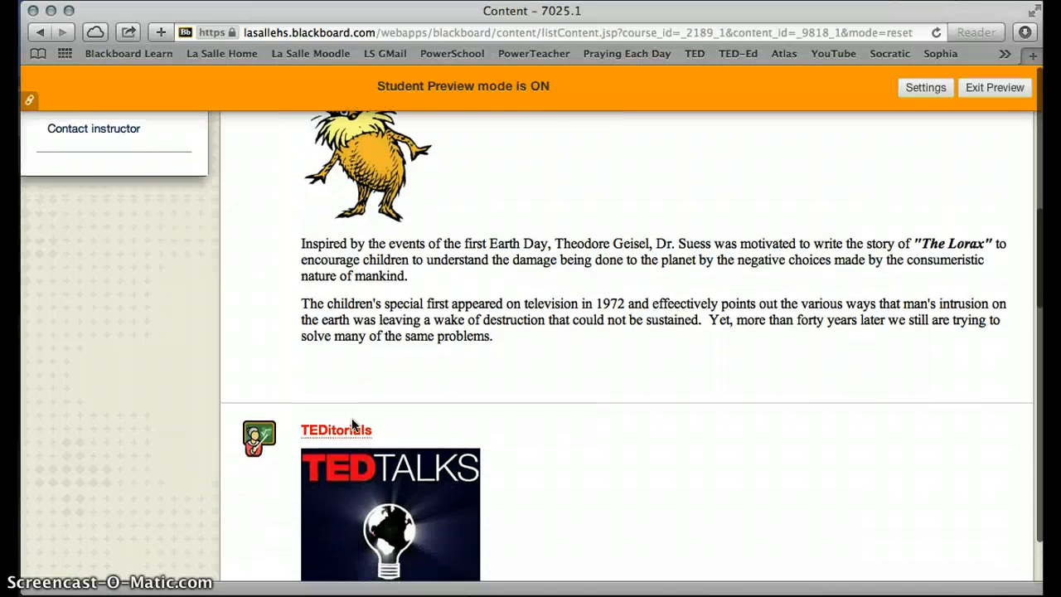
{"action": "scroll", "coordinate": [351, 425], "scroll_direction": "down", "scroll_amount": 4}
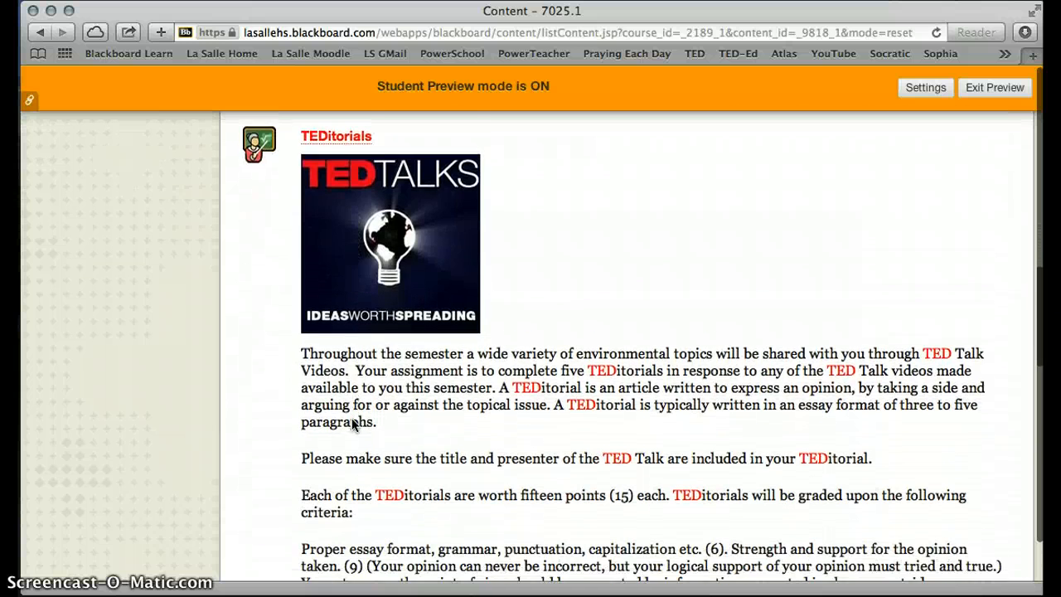
{"action": "scroll", "coordinate": [351, 418], "scroll_direction": "up", "scroll_amount": 3}
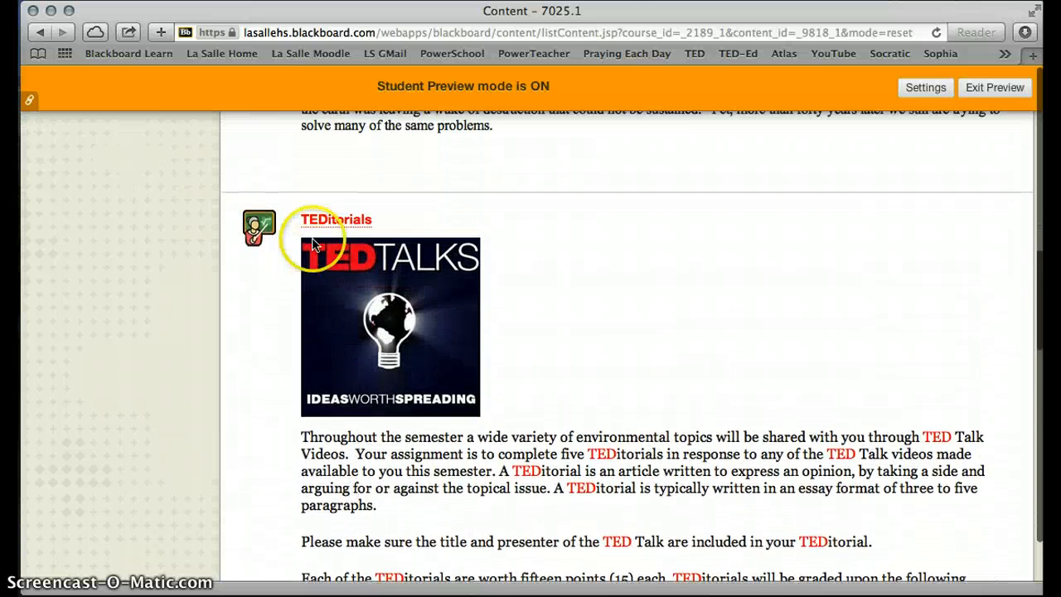
{"action": "left_click", "coordinate": [332, 222]}
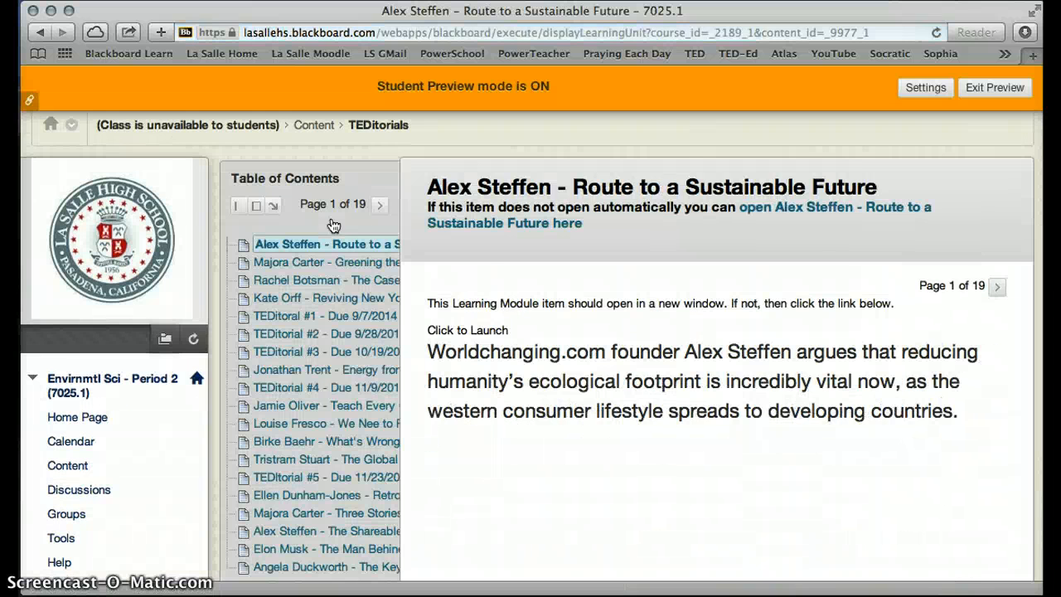
{"action": "scroll", "coordinate": [473, 278], "scroll_direction": "down", "scroll_amount": 3}
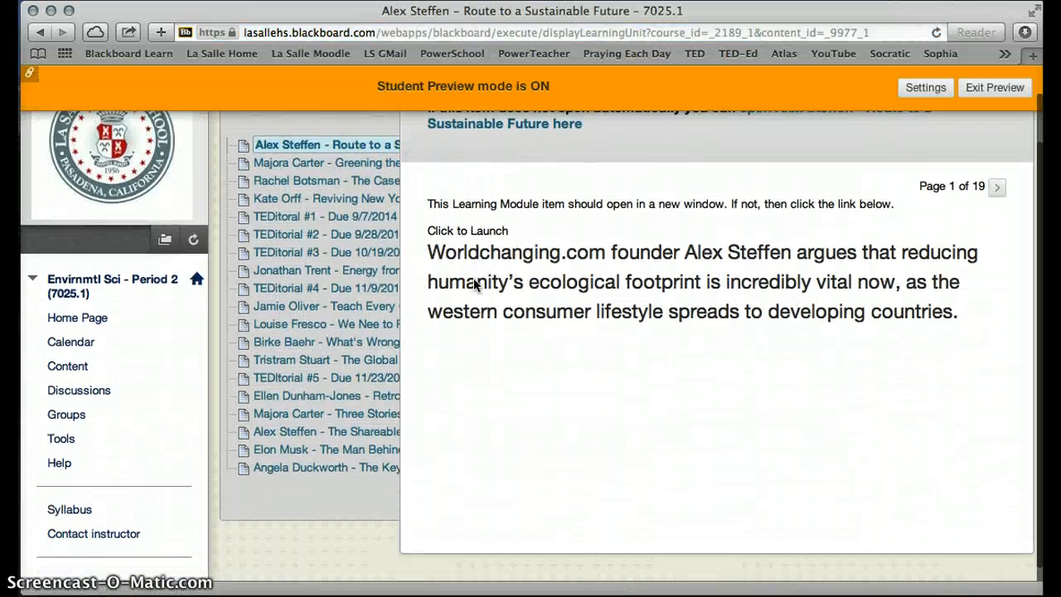